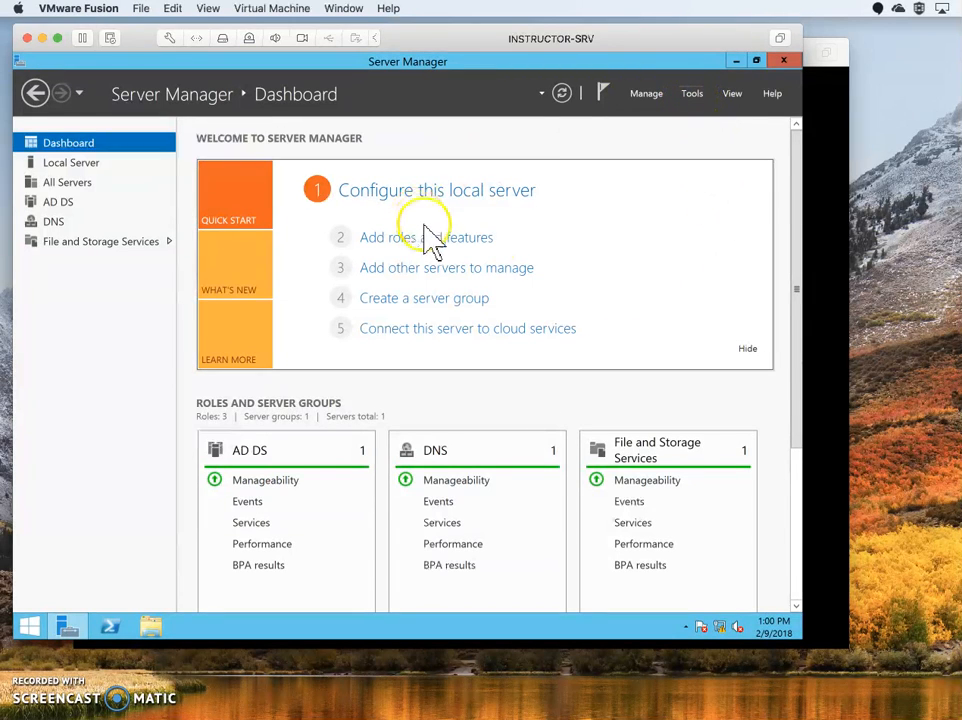
Open Active Directory Users and Computers from the server's administration tools.
{"action": "left_click", "coordinate": [692, 96]}
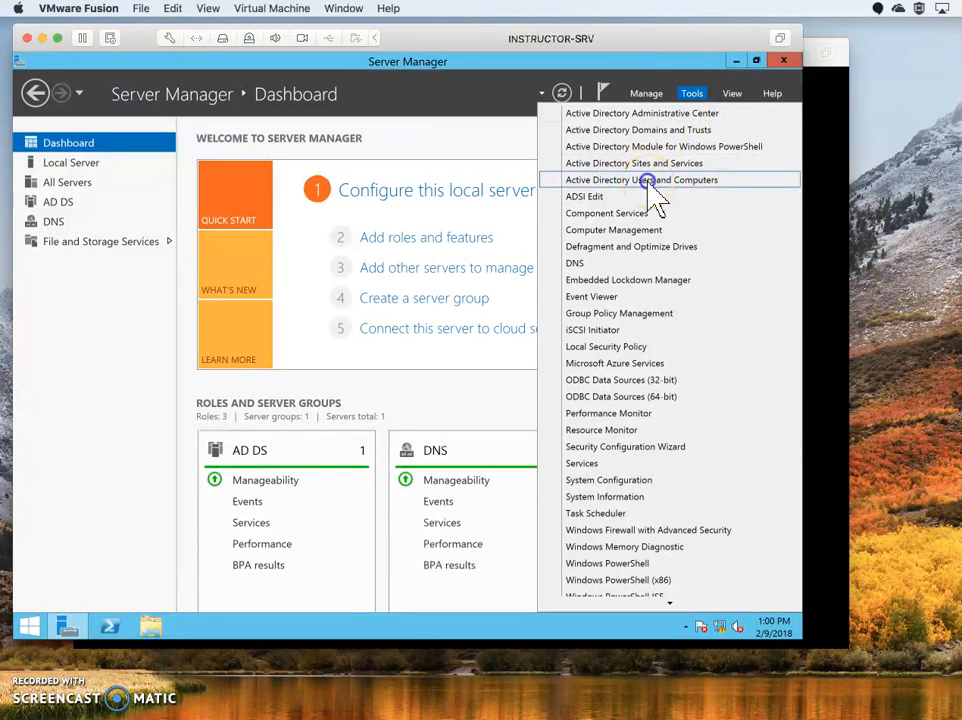
{"action": "left_click", "coordinate": [648, 181]}
{"action": "left_click", "coordinate": [695, 127]}
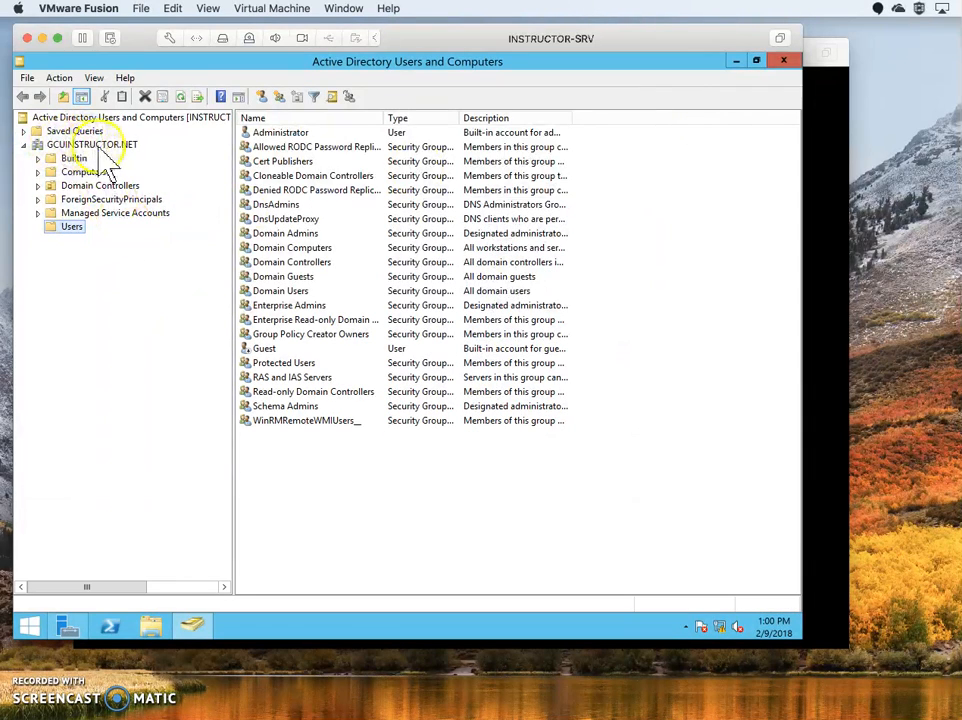
Review the commands available on the console root for changing the domain or domain controller.
{"action": "left_click", "coordinate": [130, 118]}
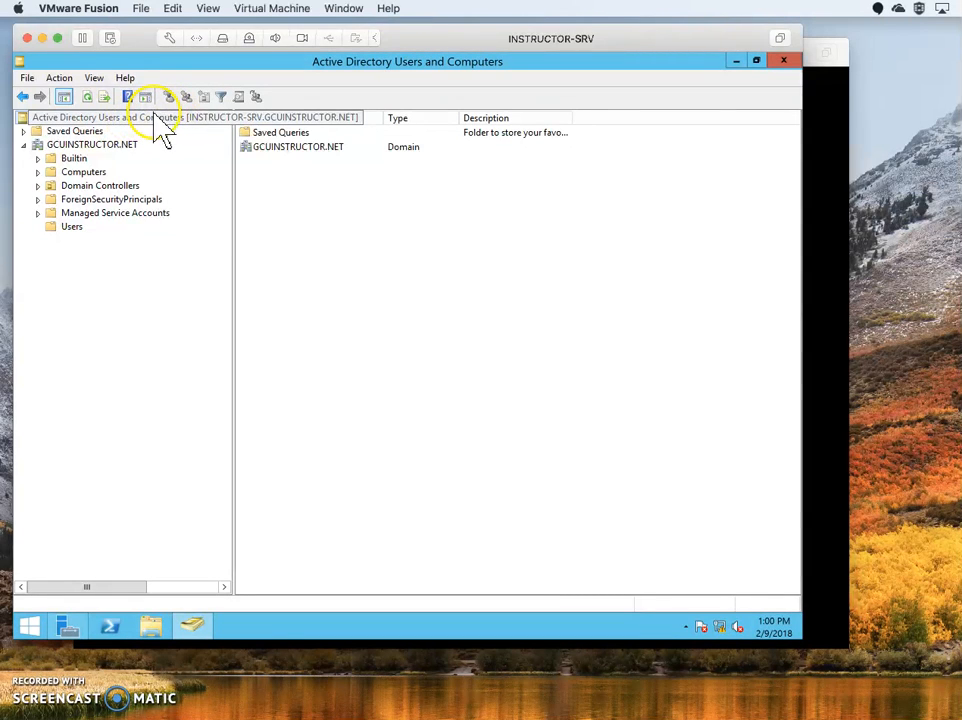
{"action": "right_click", "coordinate": [155, 118]}
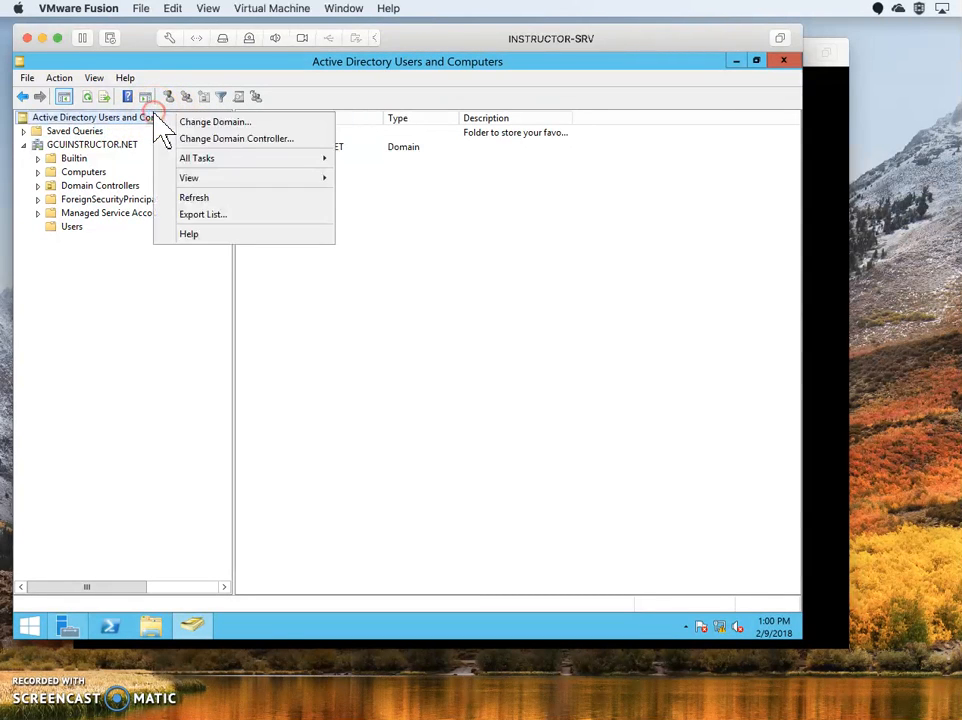
{"action": "left_click", "coordinate": [226, 143]}
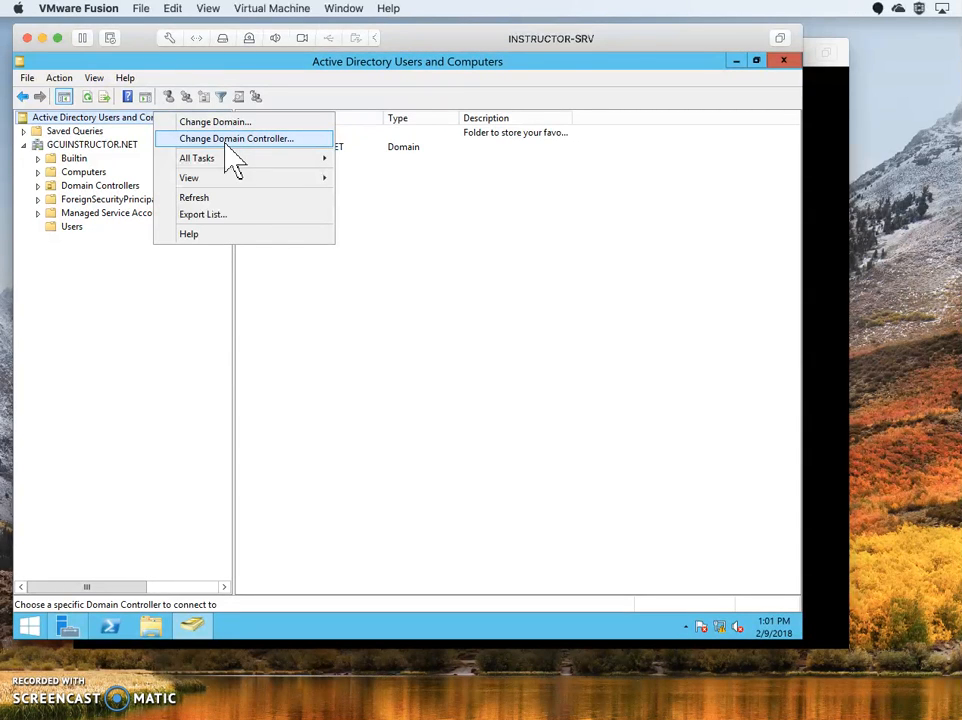
{"action": "left_click", "coordinate": [134, 283]}
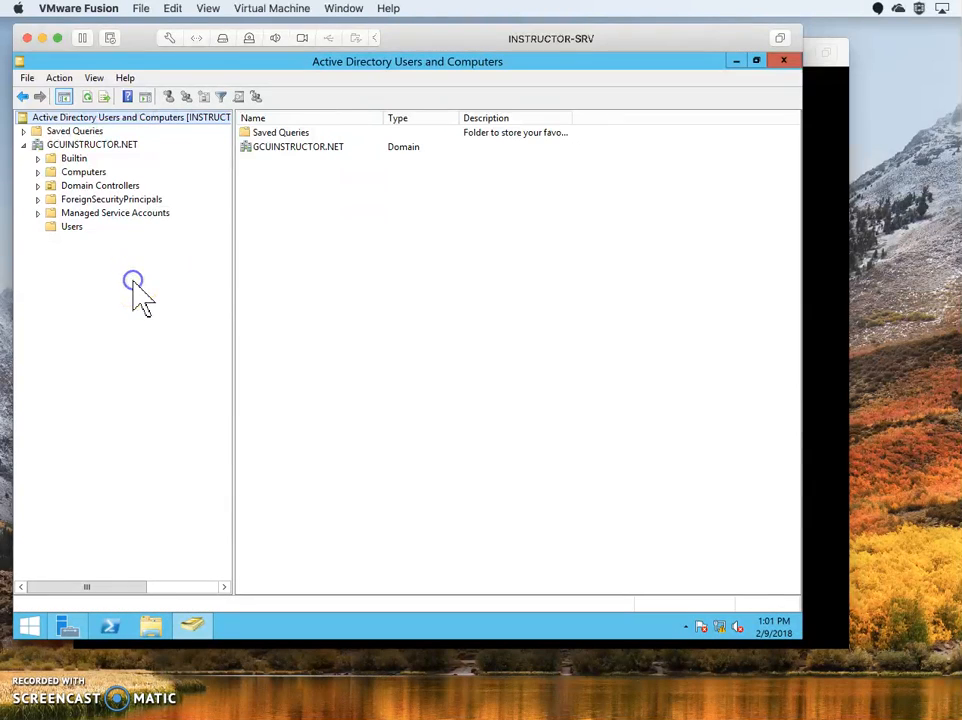
List the default containers of the GCUINSTRUCTOR.NET domain and widen the Type column to read the object types in full.
{"action": "left_click", "coordinate": [100, 145]}
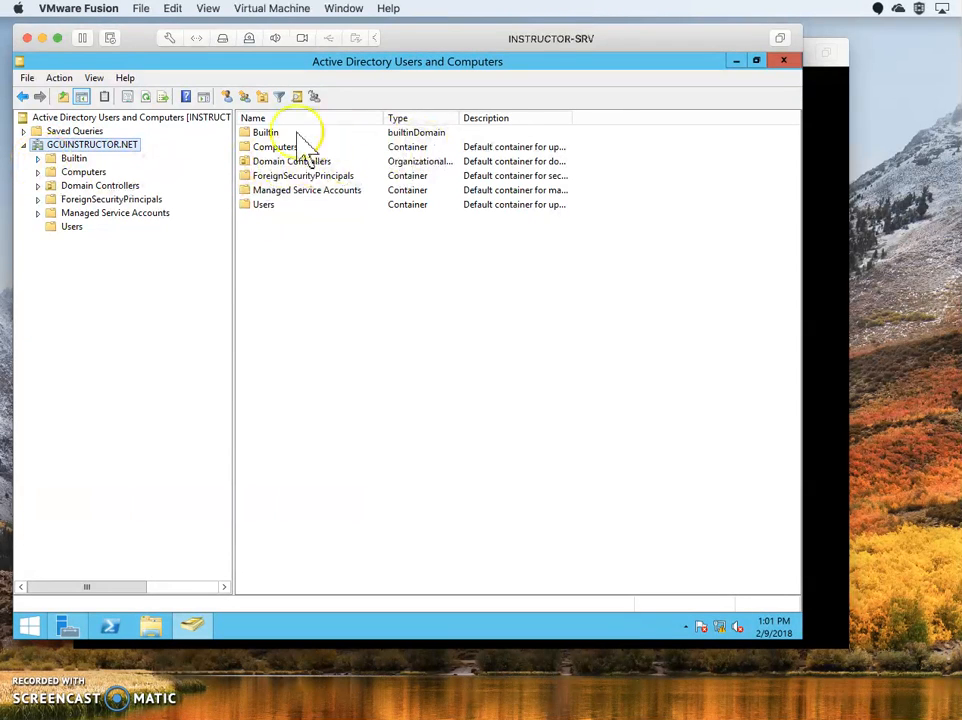
{"action": "left_click", "coordinate": [266, 148]}
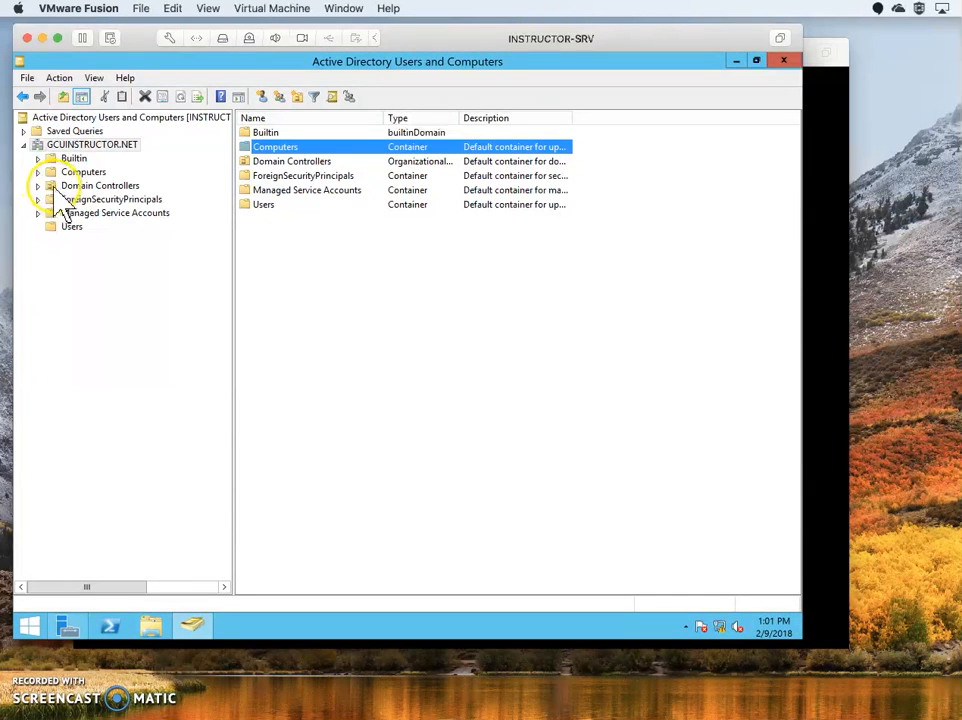
{"action": "left_click", "coordinate": [255, 161]}
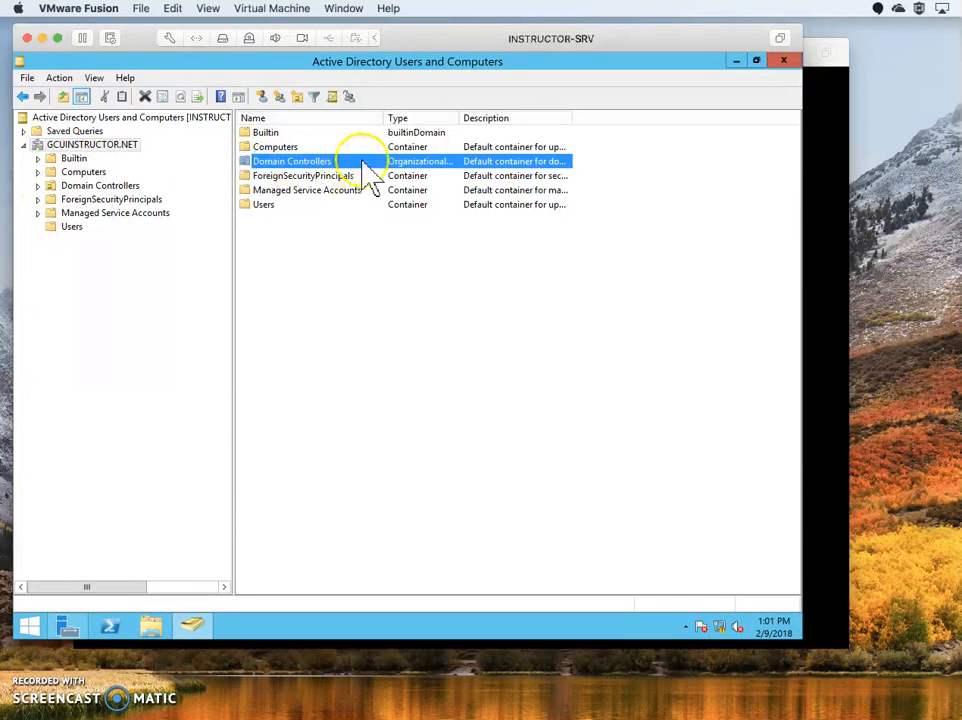
{"action": "left_click_drag", "start_coordinate": [461, 121], "coordinate": [515, 121]}
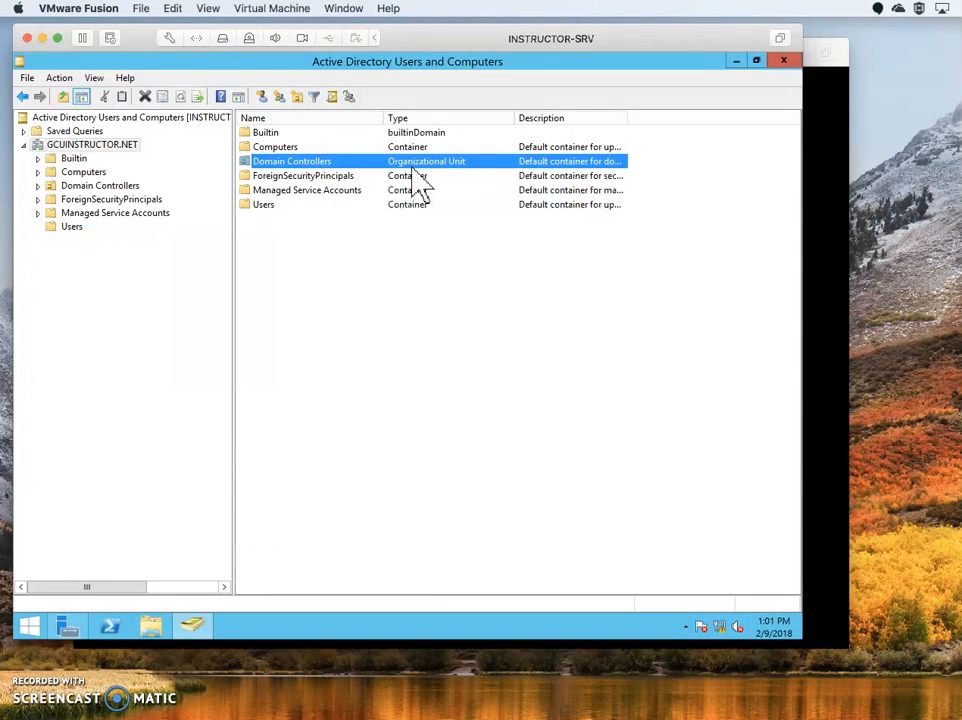
Inspect the contents of the domain's default Users, Domain Controllers and Computers containers, including the server and workstation entries.
{"action": "left_click", "coordinate": [78, 173]}
{"action": "left_click", "coordinate": [68, 227]}
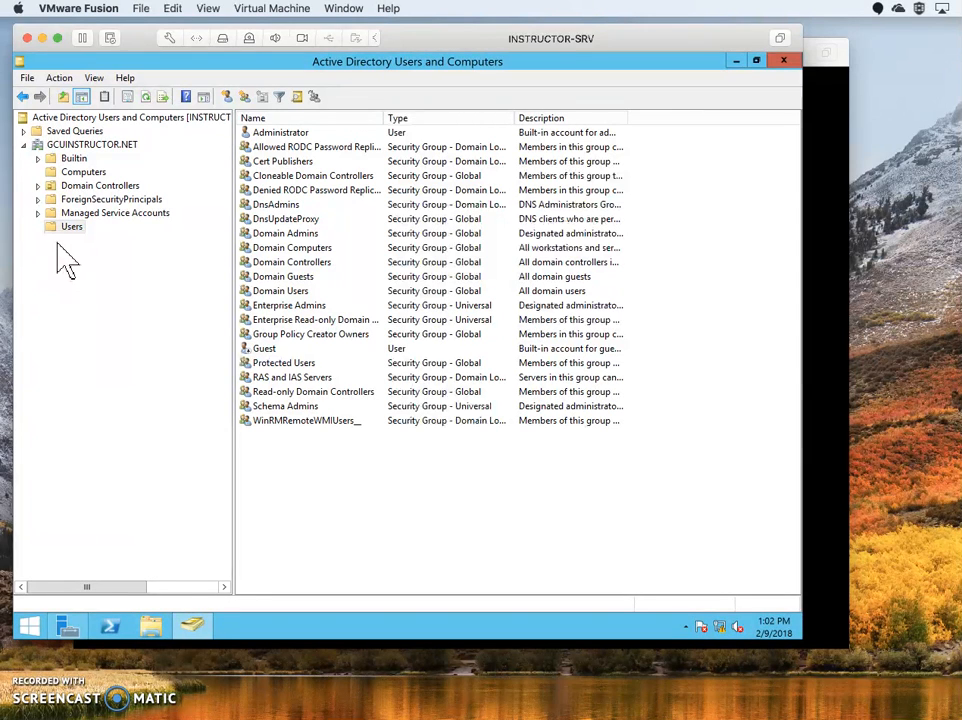
{"action": "left_click", "coordinate": [70, 173]}
{"action": "left_click", "coordinate": [76, 186]}
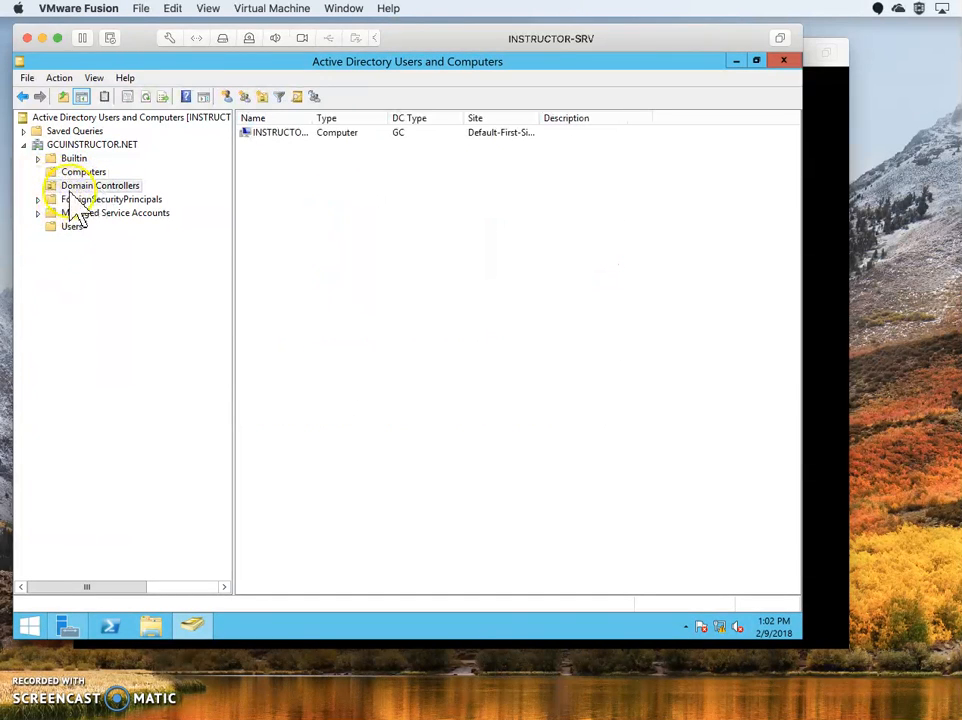
{"action": "left_click_drag", "start_coordinate": [313, 117], "coordinate": [364, 117]}
{"action": "left_click", "coordinate": [300, 136]}
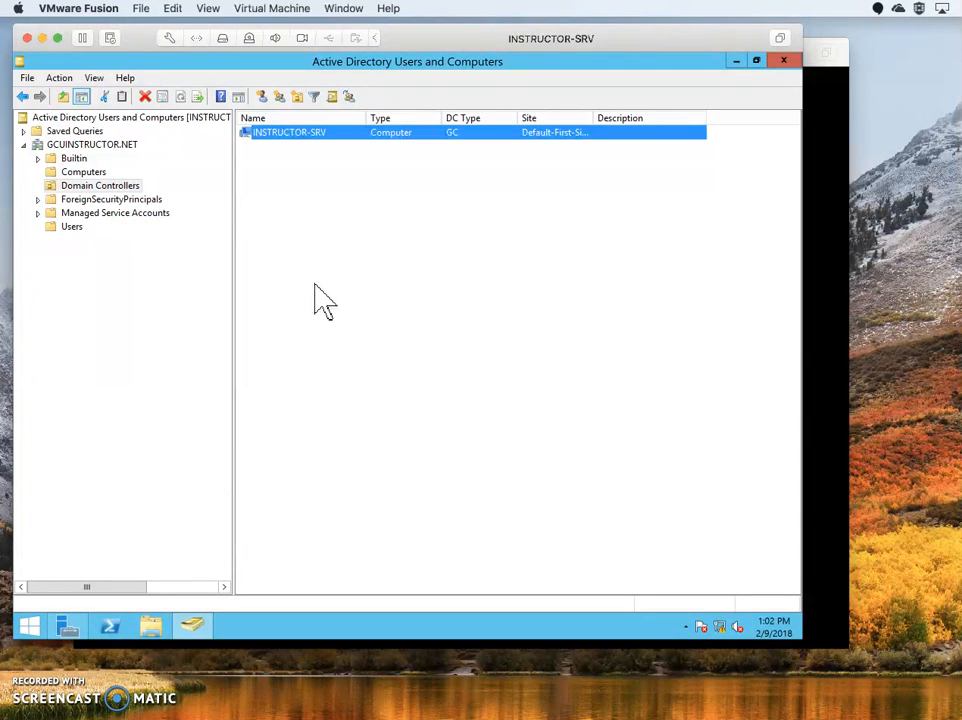
{"action": "left_click", "coordinate": [84, 172]}
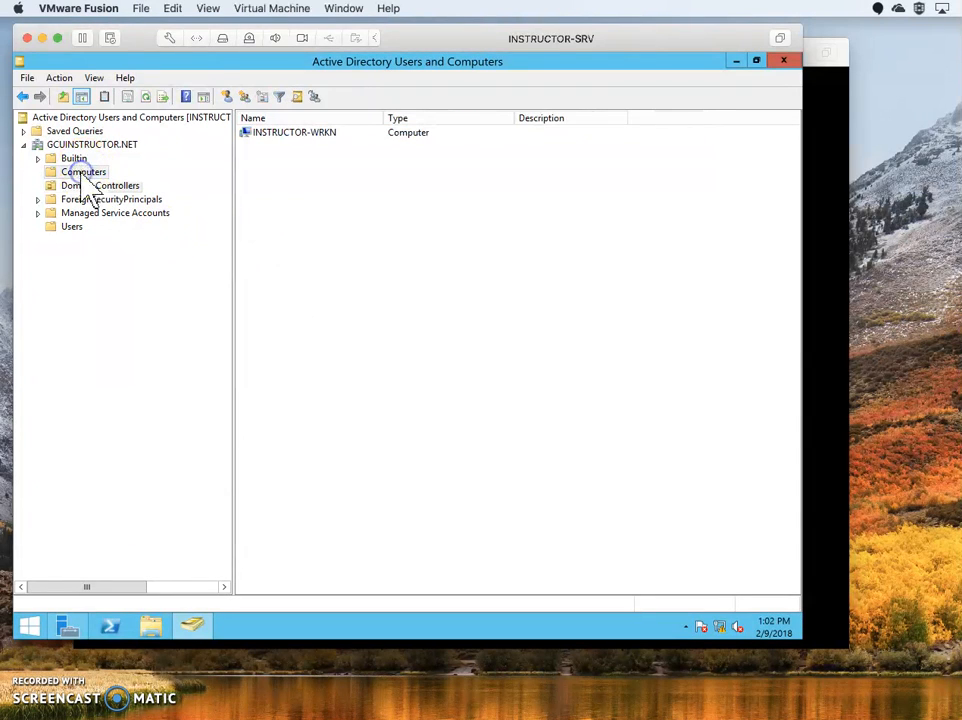
{"action": "left_click", "coordinate": [265, 135]}
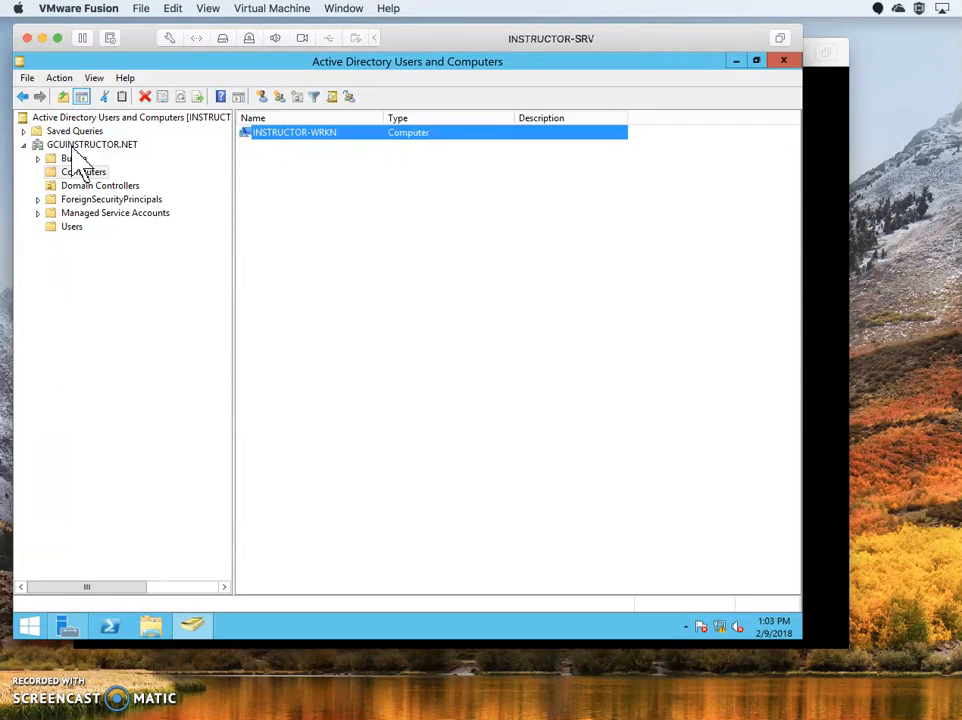
Create an organizational unit named Chicago directly under the GCUINSTRUCTOR.NET domain.
{"action": "right_click", "coordinate": [70, 146]}
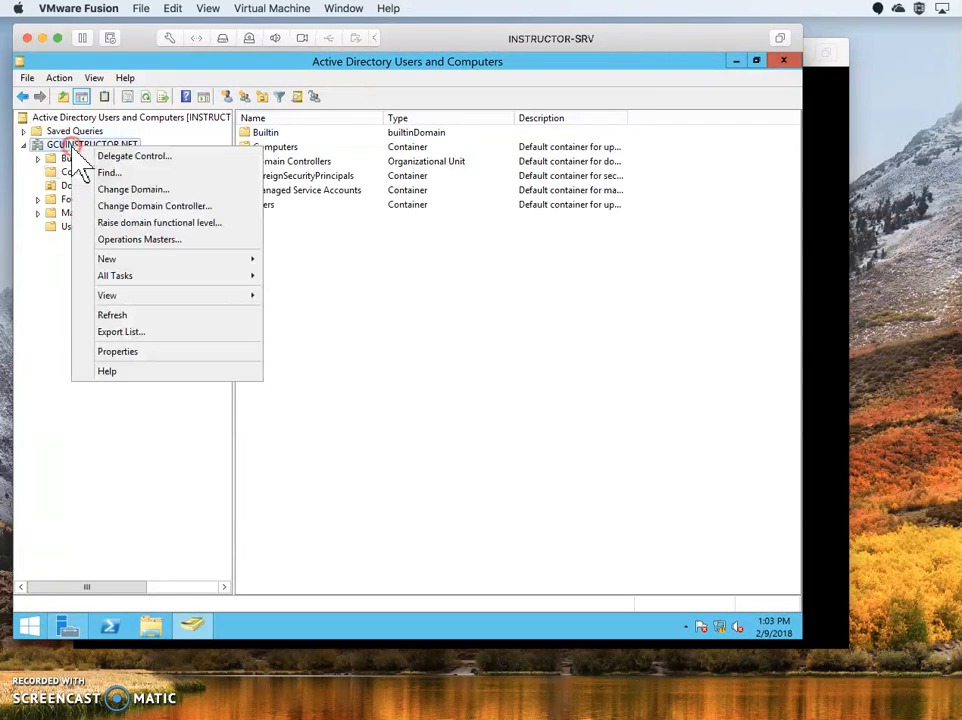
{"action": "mouse_move", "coordinate": [157, 262]}
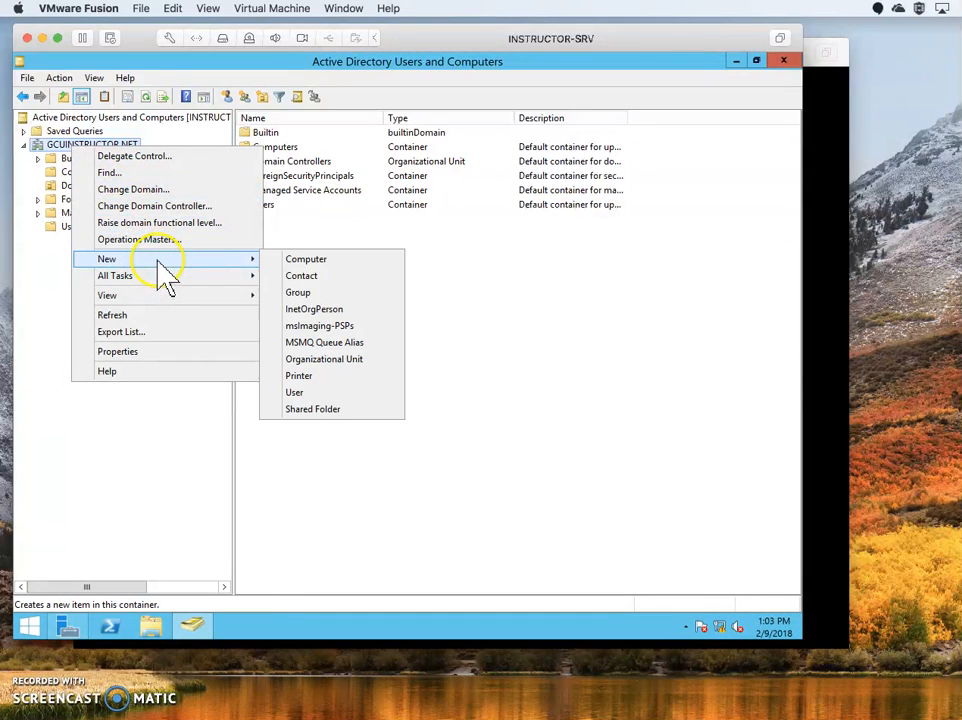
{"action": "left_click", "coordinate": [332, 359]}
{"action": "type", "text": "Chicago"}
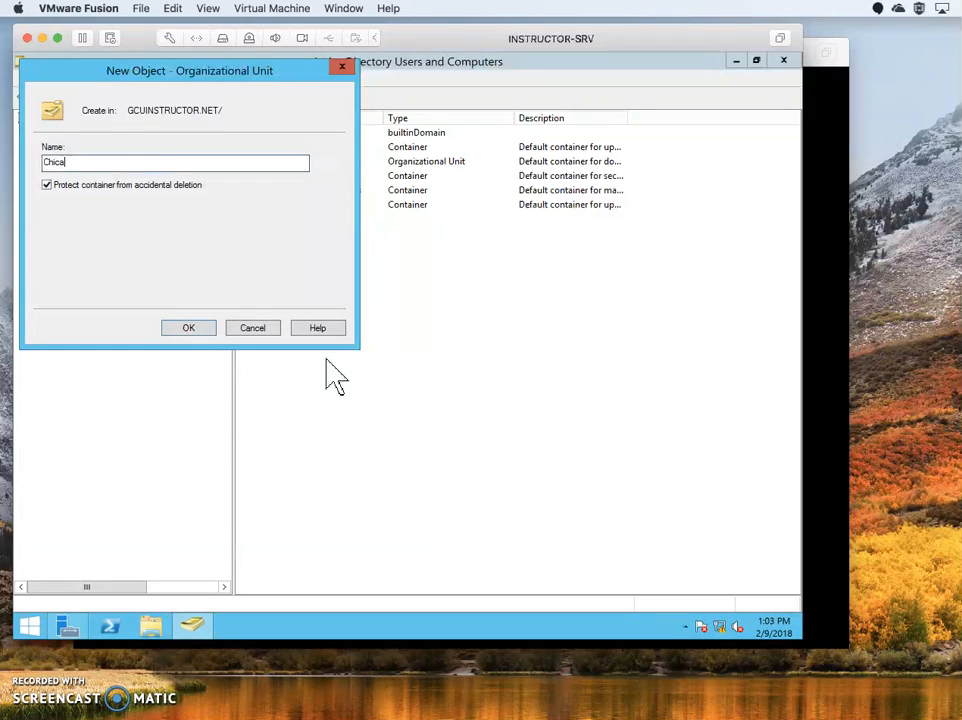
{"action": "left_click", "coordinate": [190, 329]}
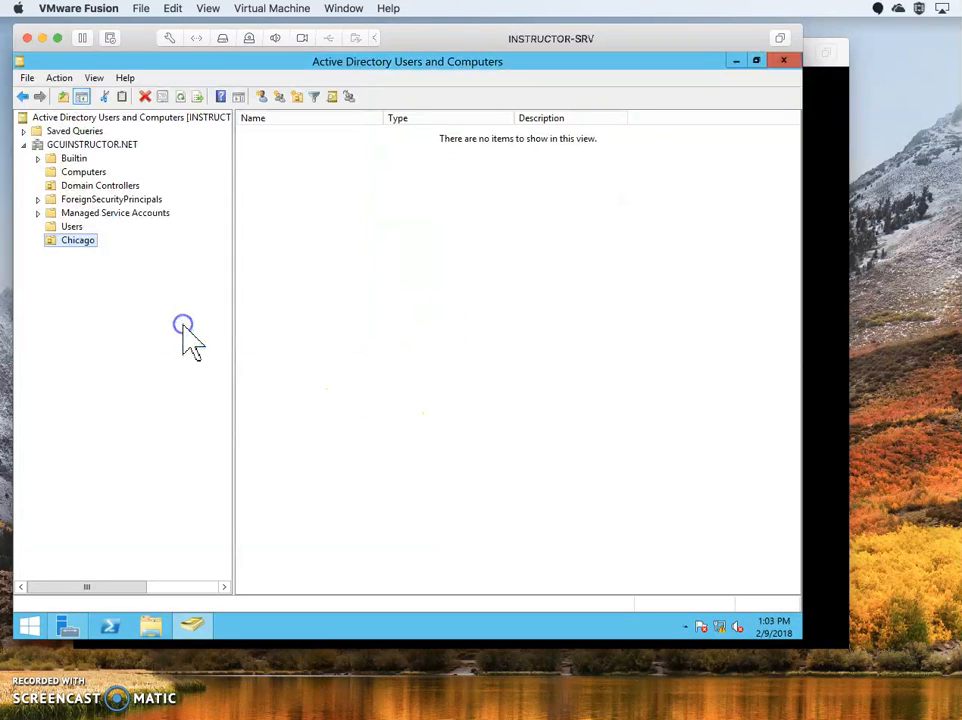
Create an organizational unit named Computers inside the Chicago organizational unit.
{"action": "right_click", "coordinate": [74, 248]}
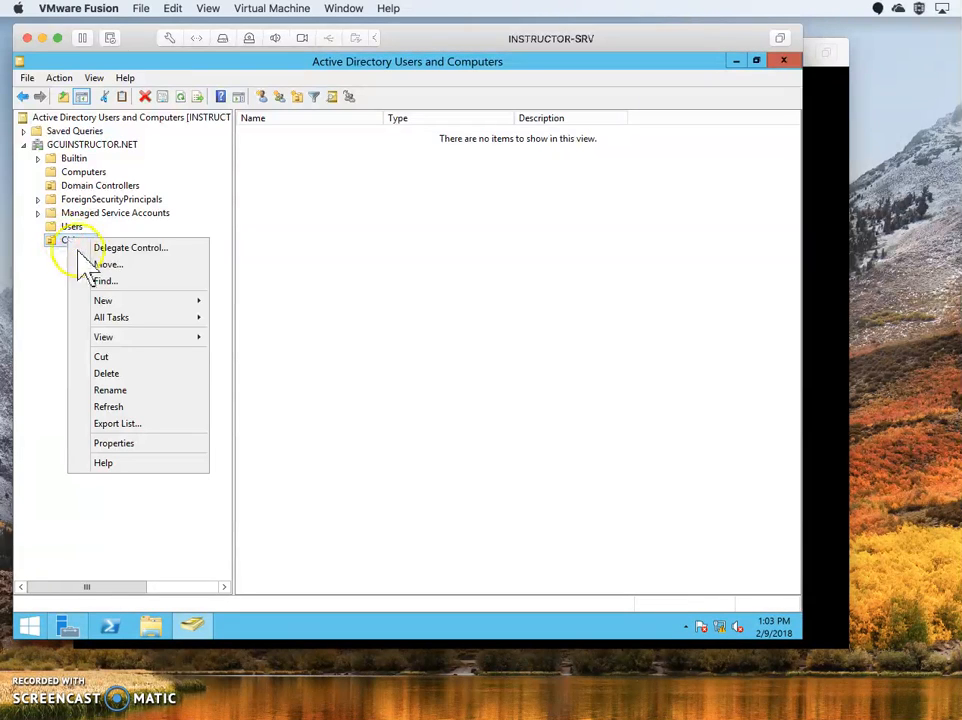
{"action": "mouse_move", "coordinate": [125, 303]}
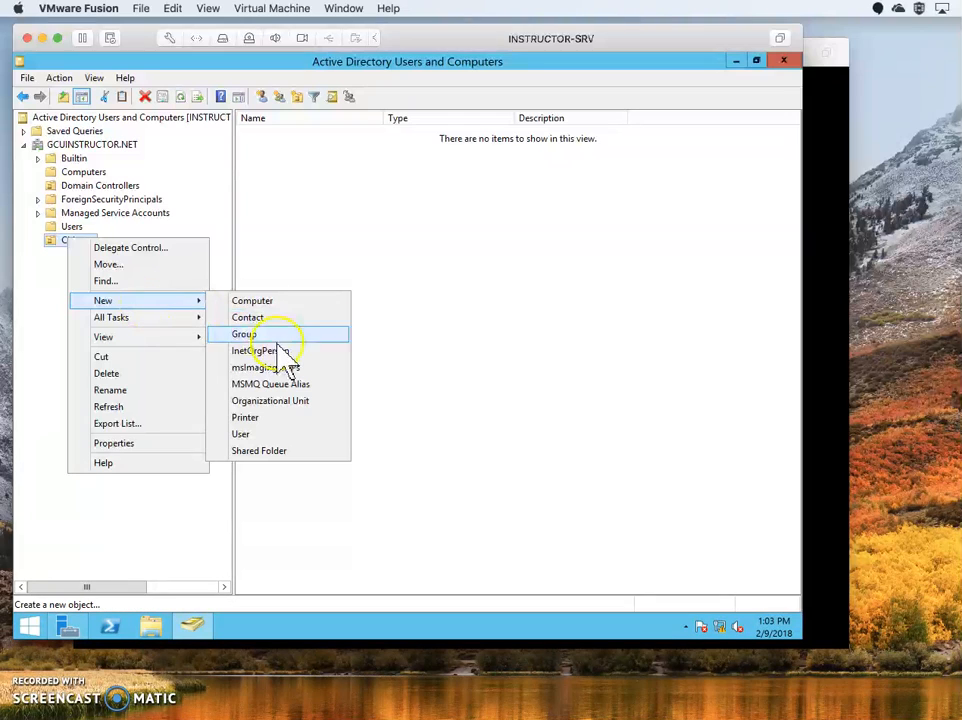
{"action": "left_click", "coordinate": [274, 401]}
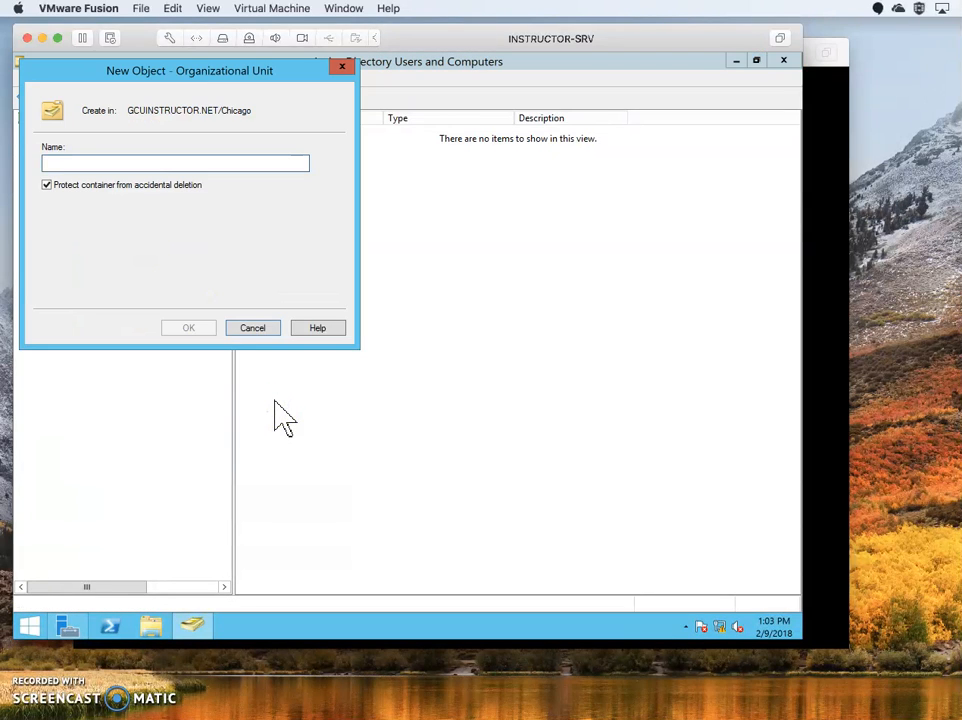
{"action": "type", "text": "Computers"}
{"action": "key", "text": "Return"}
Create an organizational unit named Users inside Chicago, and check the contents of Chicago's Users and Computers units.
{"action": "left_click", "coordinate": [95, 257]}
{"action": "right_click", "coordinate": [80, 242]}
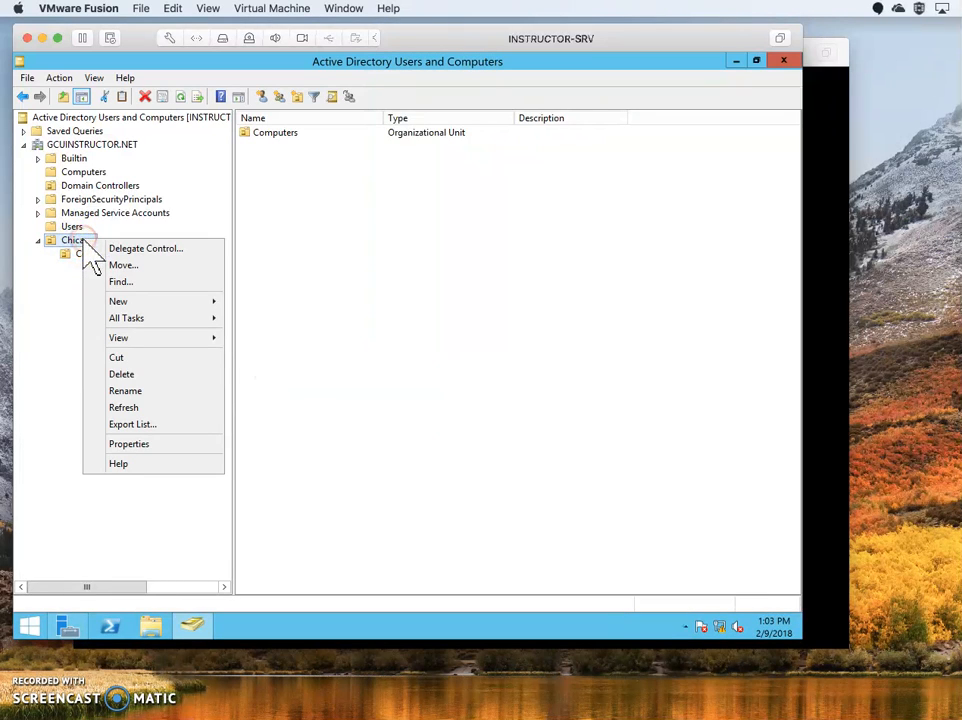
{"action": "mouse_move", "coordinate": [184, 302]}
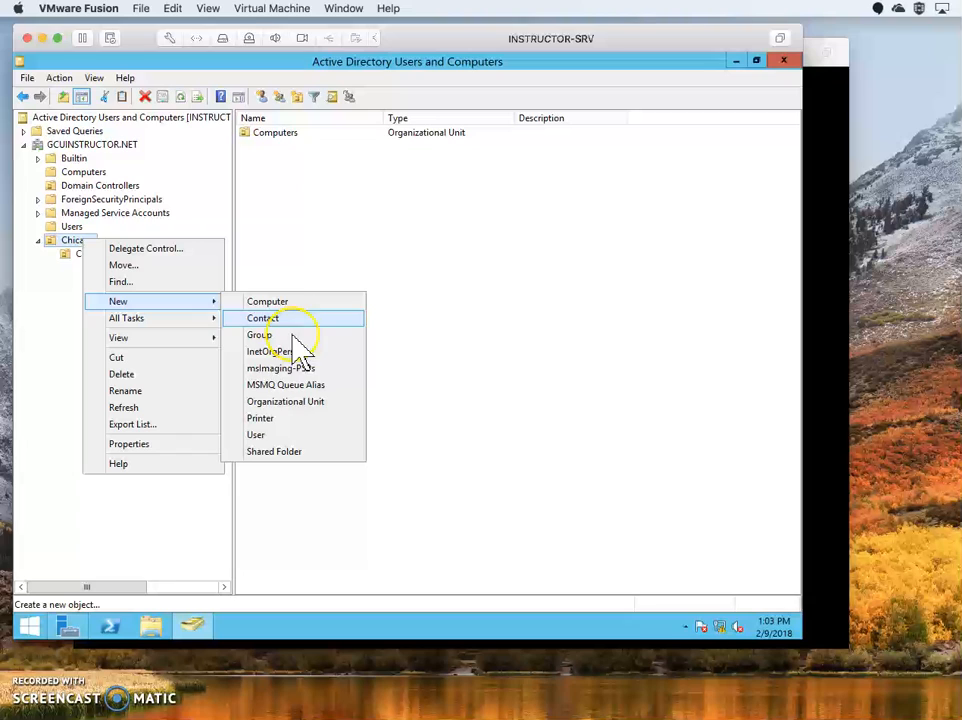
{"action": "left_click", "coordinate": [289, 401]}
{"action": "type", "text": "Users"}
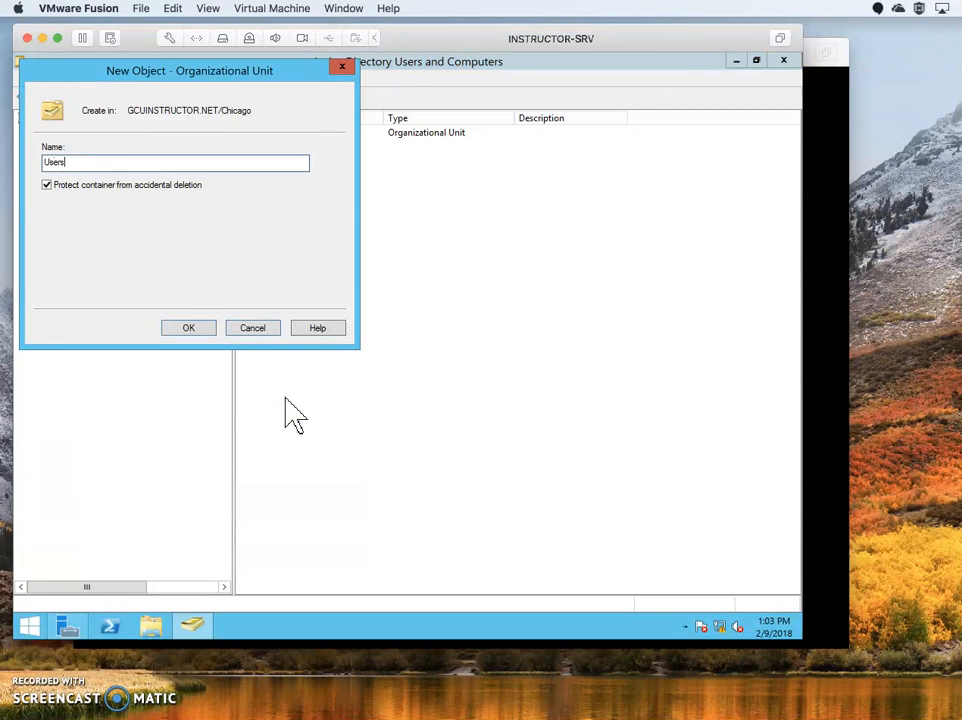
{"action": "key", "text": "Return"}
{"action": "left_click", "coordinate": [90, 270]}
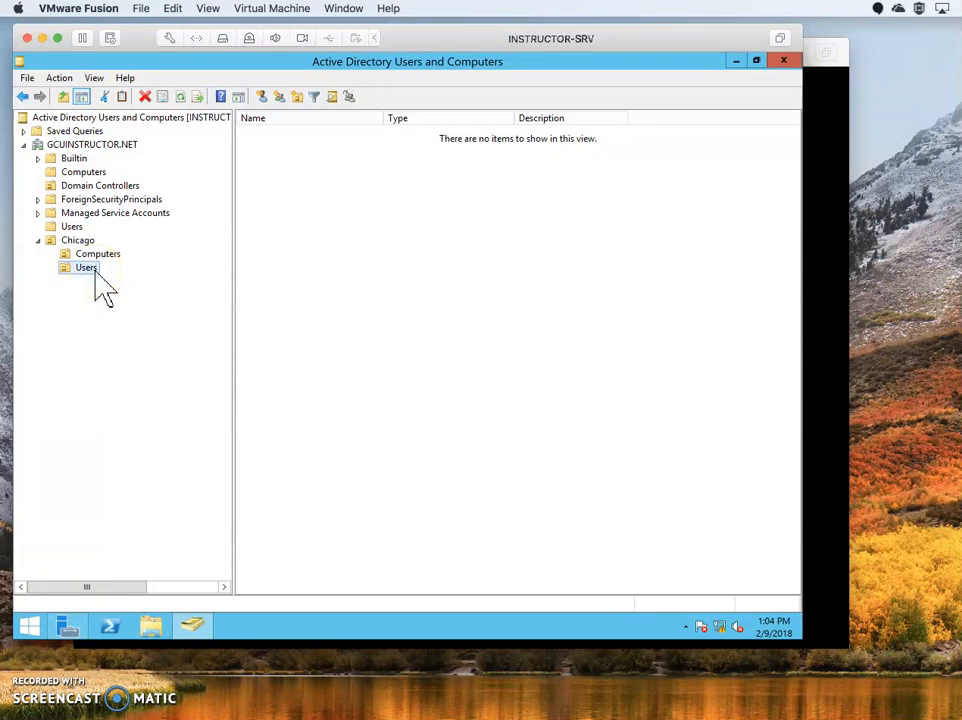
{"action": "left_click", "coordinate": [100, 275]}
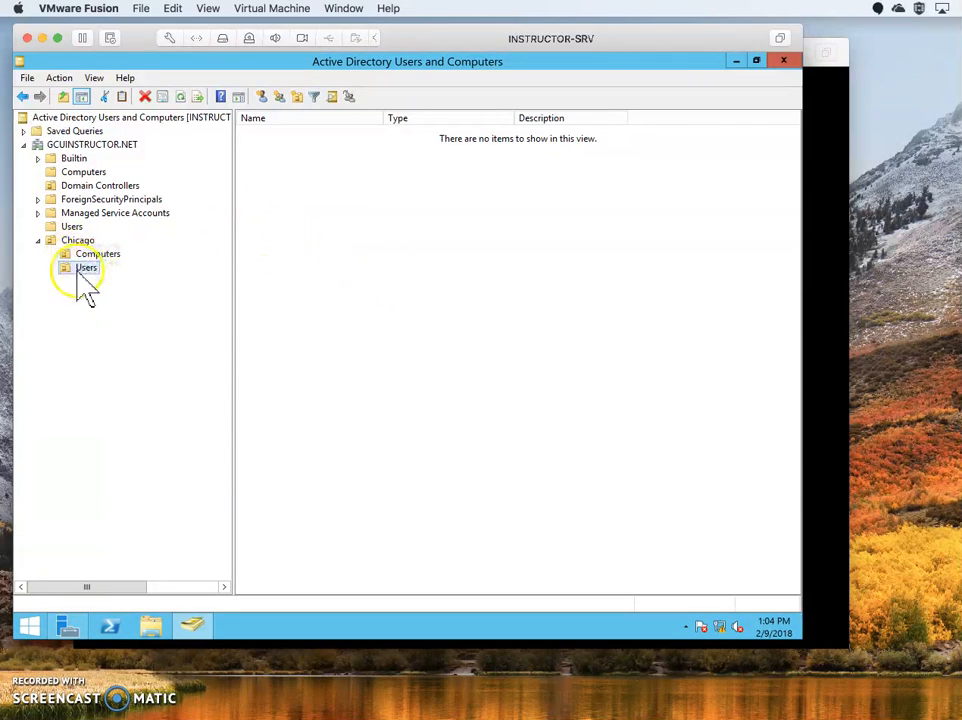
{"action": "left_click", "coordinate": [108, 255]}
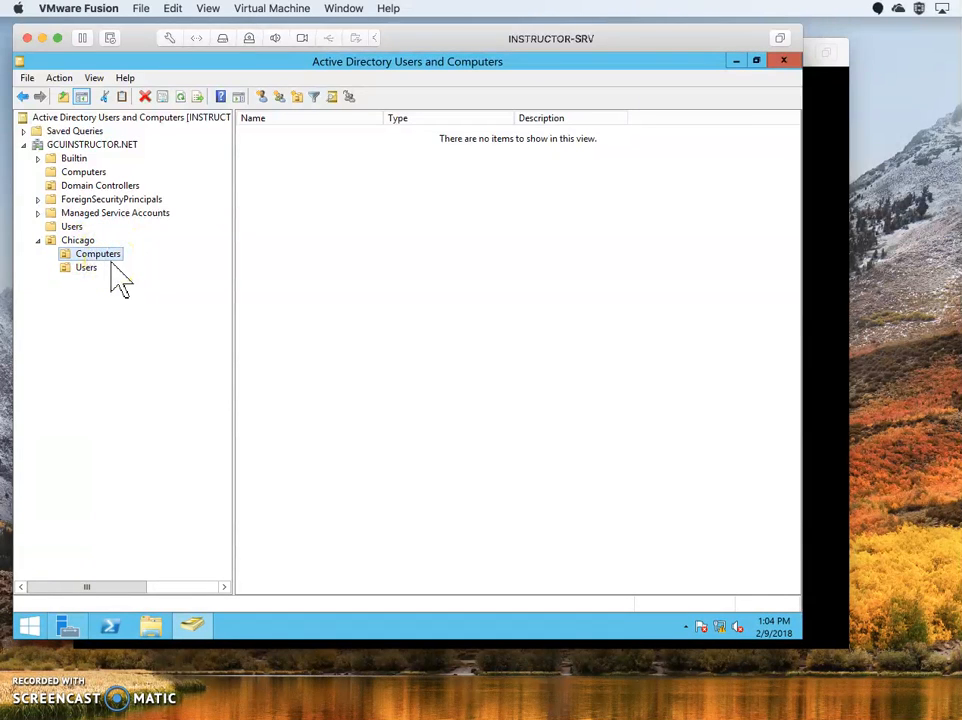
Create an organizational unit named Memphis directly under the GCUINSTRUCTOR.NET domain.
{"action": "double_click", "coordinate": [86, 146]}
{"action": "right_click", "coordinate": [86, 146]}
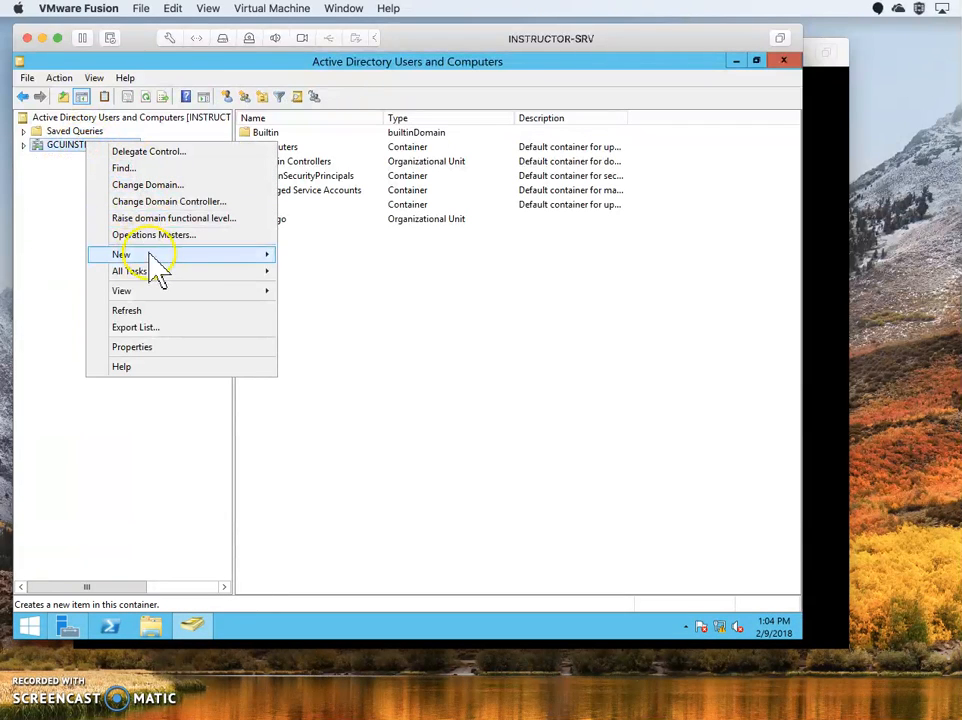
{"action": "mouse_move", "coordinate": [150, 254]}
{"action": "left_click", "coordinate": [369, 352]}
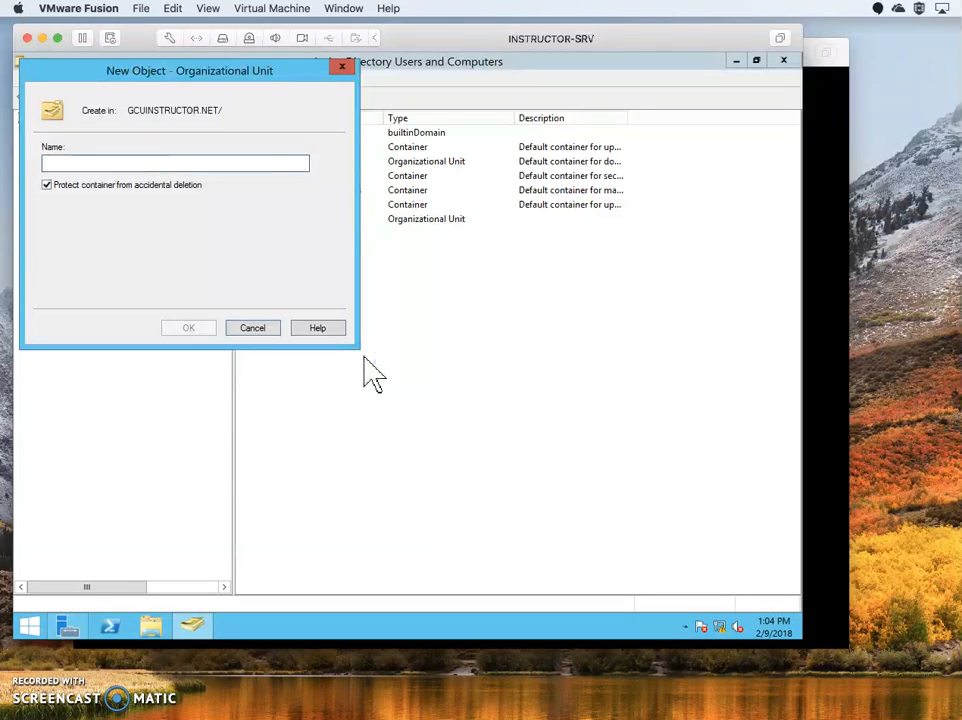
{"action": "type", "text": "Memphis"}
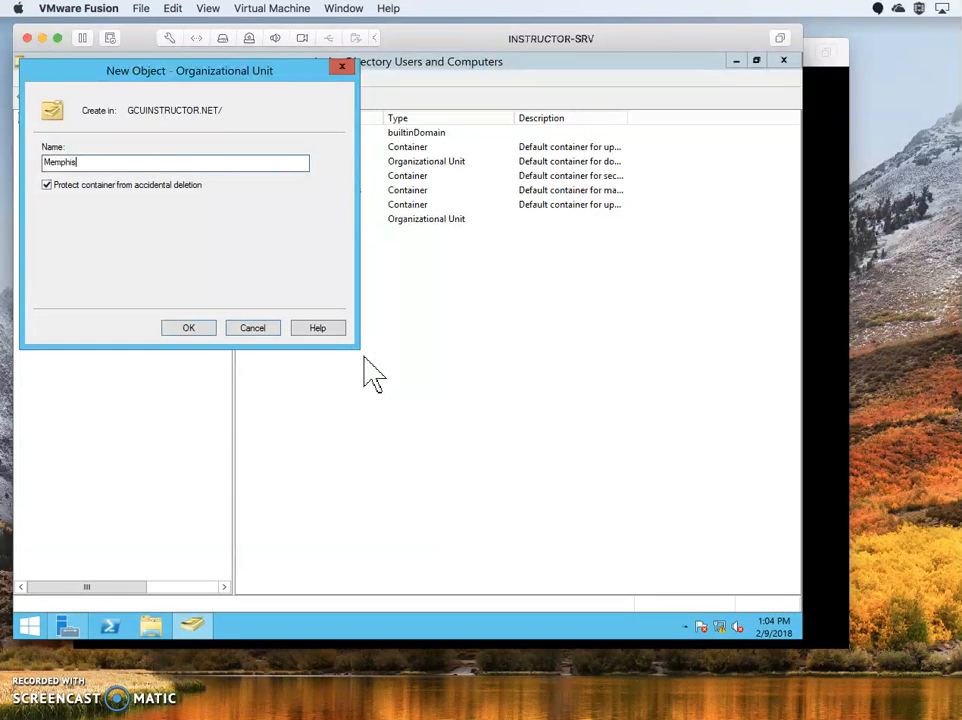
{"action": "key", "text": "Return"}
Create an organizational unit named Computers inside the Memphis organizational unit.
{"action": "right_click", "coordinate": [88, 254]}
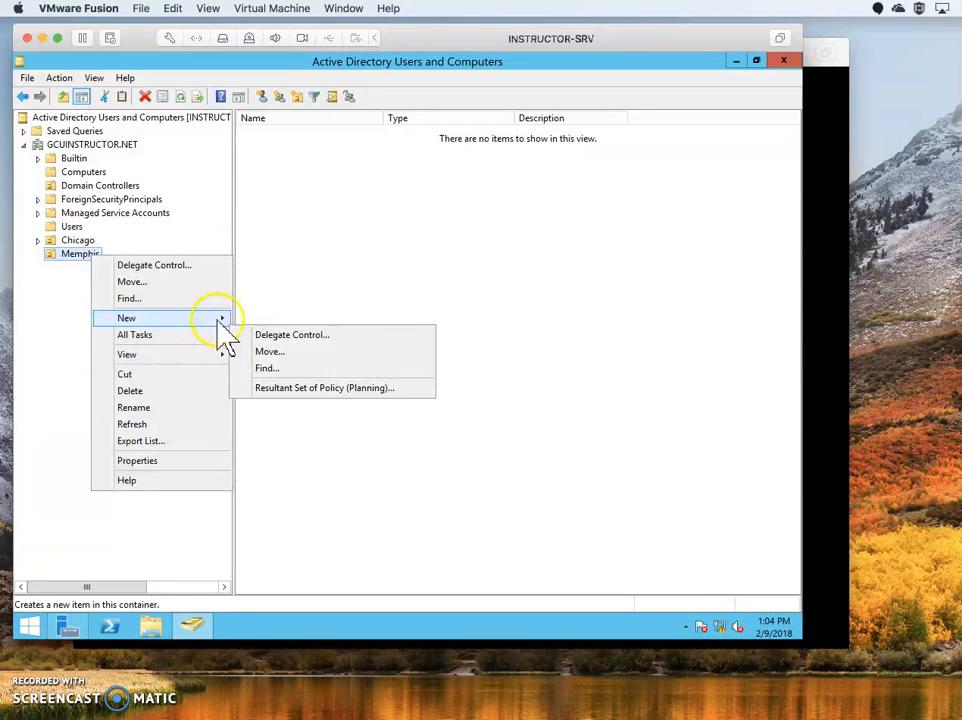
{"action": "mouse_move", "coordinate": [217, 318]}
{"action": "left_click", "coordinate": [300, 414]}
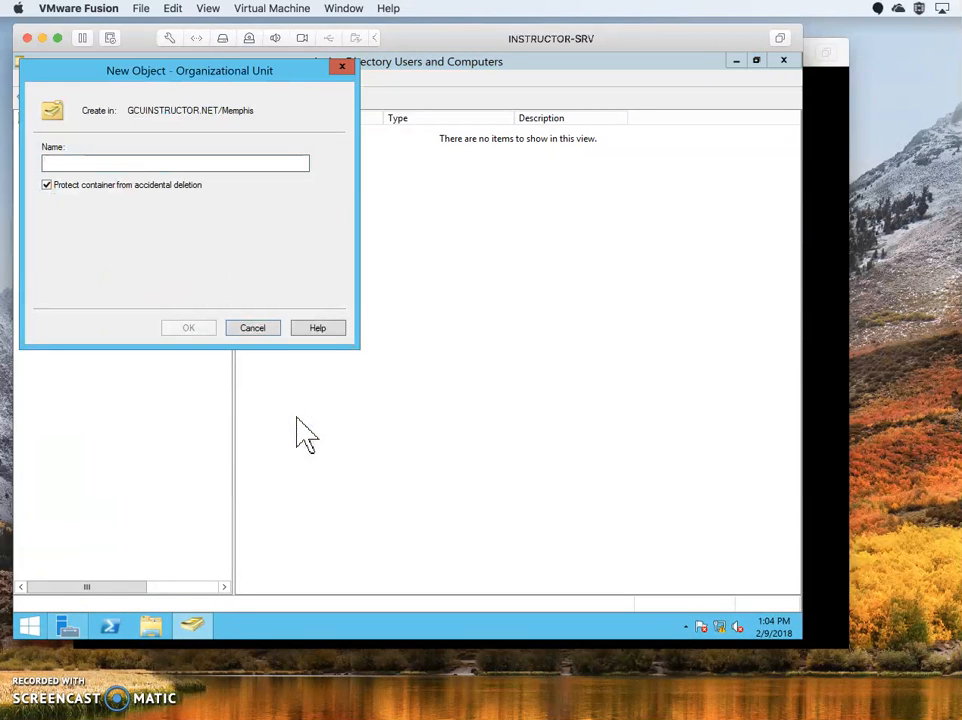
{"action": "type", "text": "Computers"}
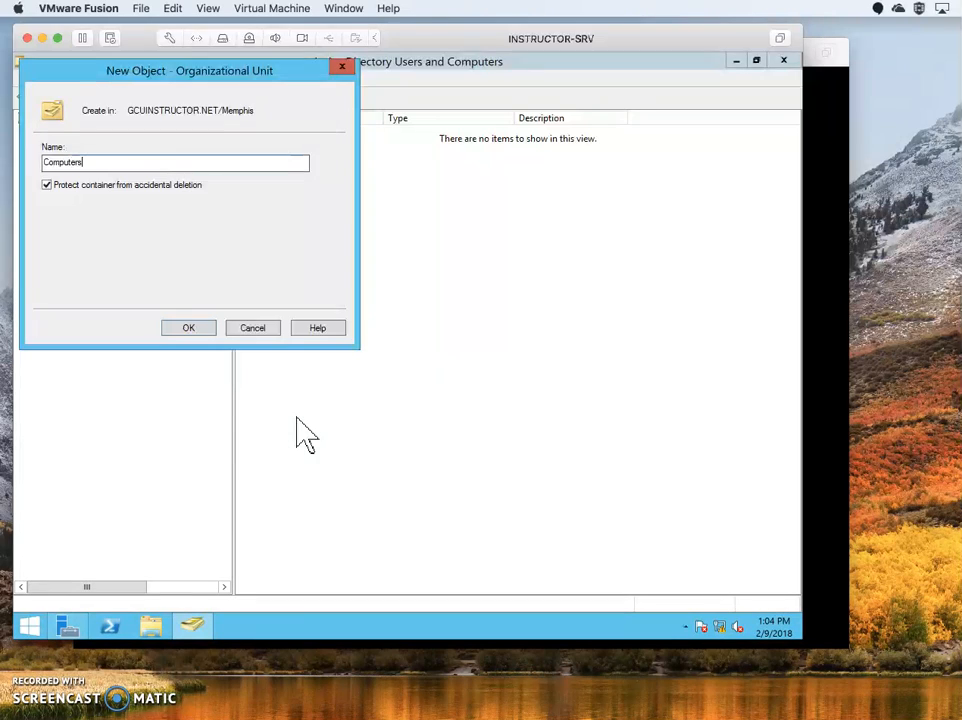
{"action": "key", "text": "Return"}
Create an organizational unit named Users inside the Memphis organizational unit.
{"action": "left_click", "coordinate": [64, 264]}
{"action": "right_click", "coordinate": [70, 256]}
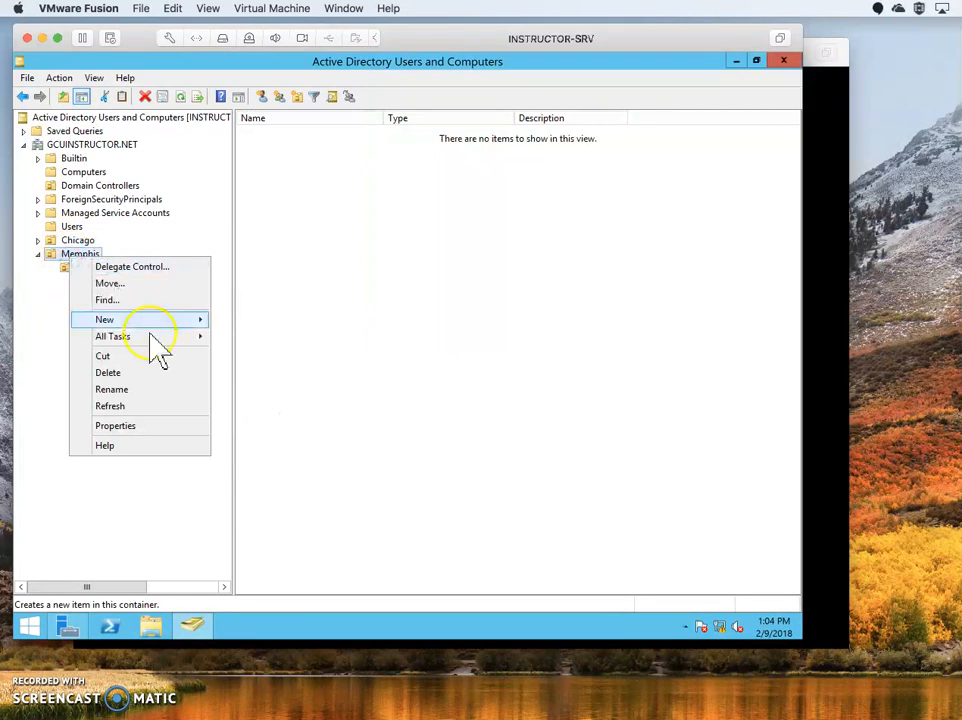
{"action": "mouse_move", "coordinate": [190, 318]}
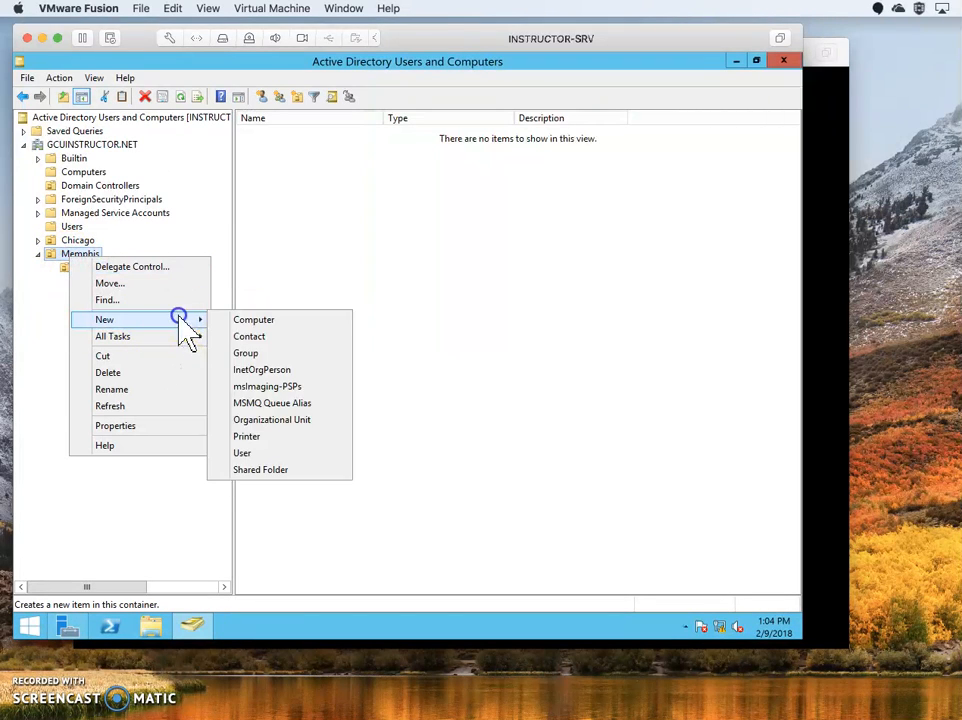
{"action": "left_click", "coordinate": [278, 419]}
{"action": "type", "text": "Users"}
{"action": "key", "text": "Return"}
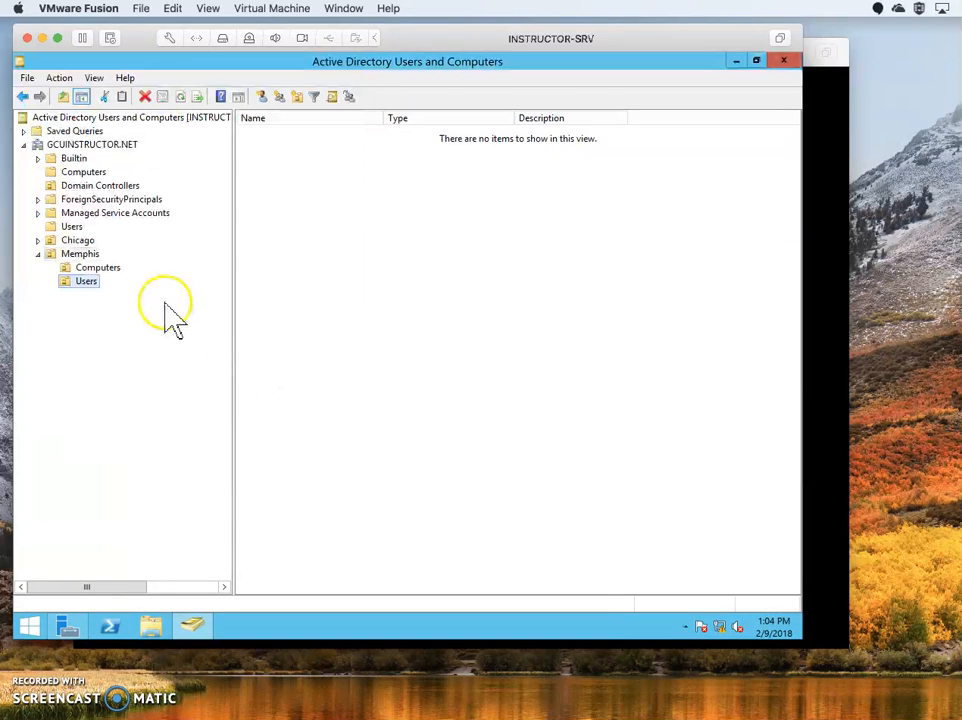
Expand Chicago to review its sub-units alongside those of Memphis, and collapse both organizational units.
{"action": "left_click", "coordinate": [38, 240]}
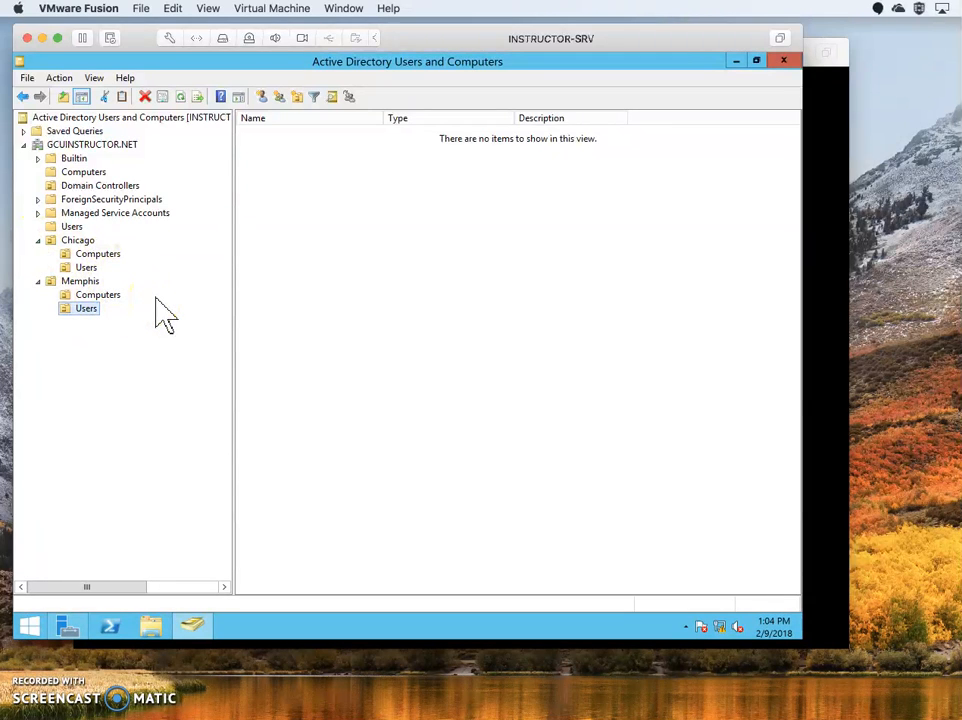
{"action": "left_click", "coordinate": [78, 242]}
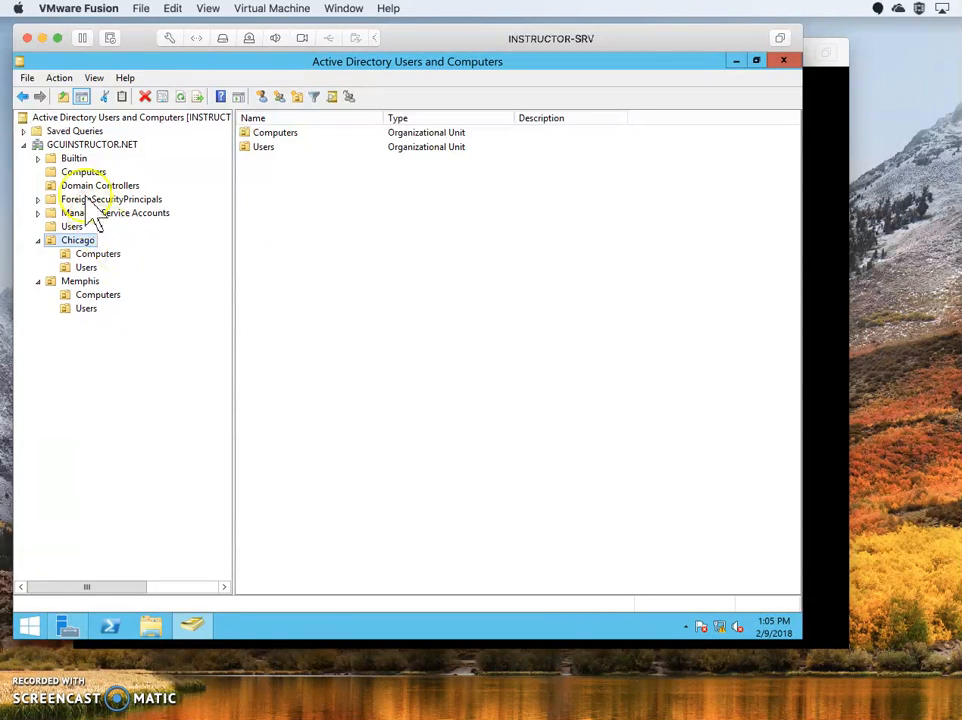
{"action": "left_click", "coordinate": [38, 281]}
{"action": "left_click", "coordinate": [38, 240]}
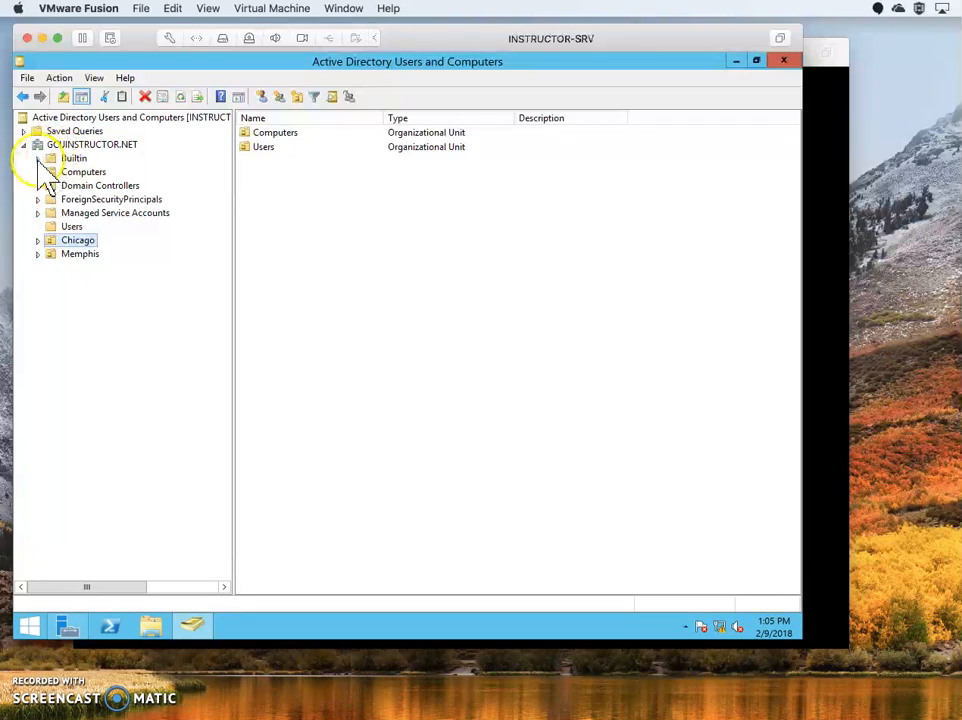
List the groups in the Builtin container and resize the Name, Type and Description columns so their text is readable.
{"action": "left_click", "coordinate": [70, 159]}
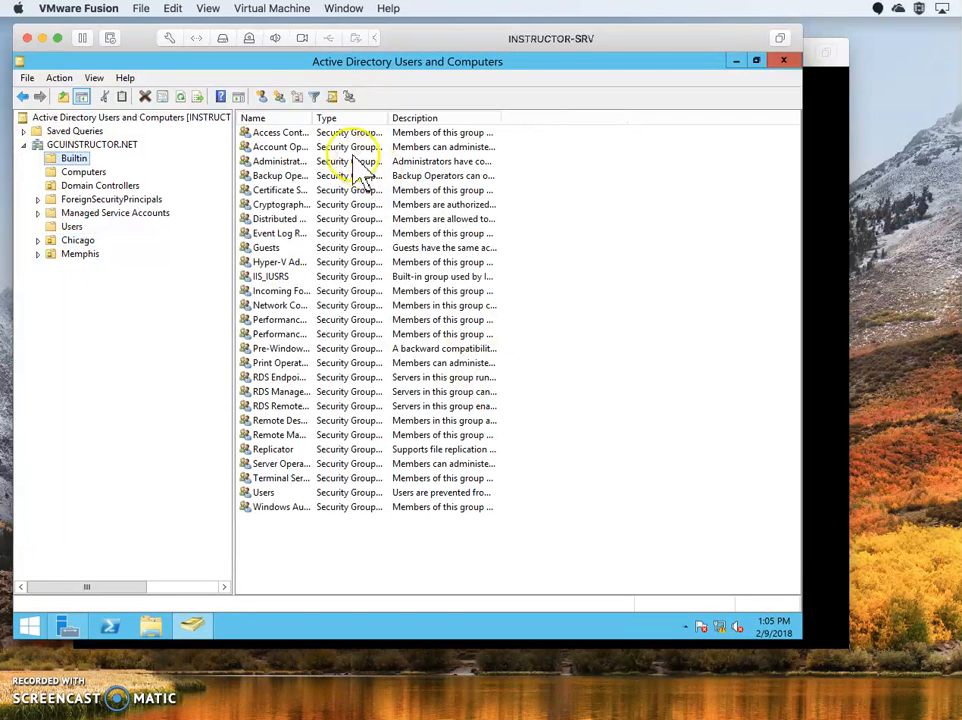
{"action": "left_click_drag", "start_coordinate": [313, 117], "coordinate": [443, 125]}
{"action": "left_click", "coordinate": [487, 132]}
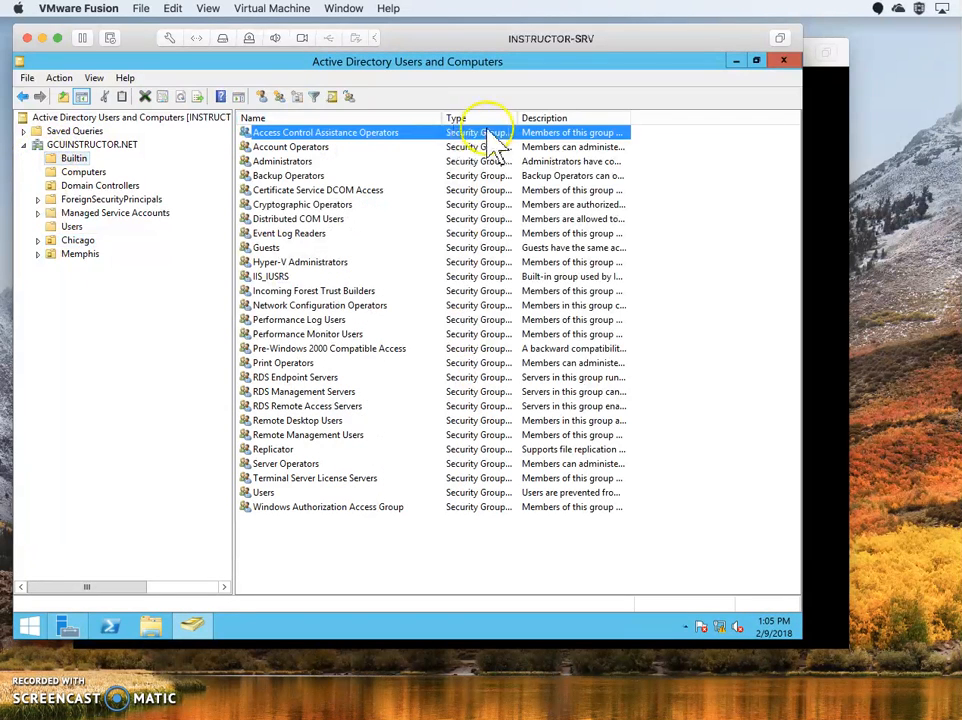
{"action": "left_click_drag", "start_coordinate": [517, 117], "coordinate": [584, 116]}
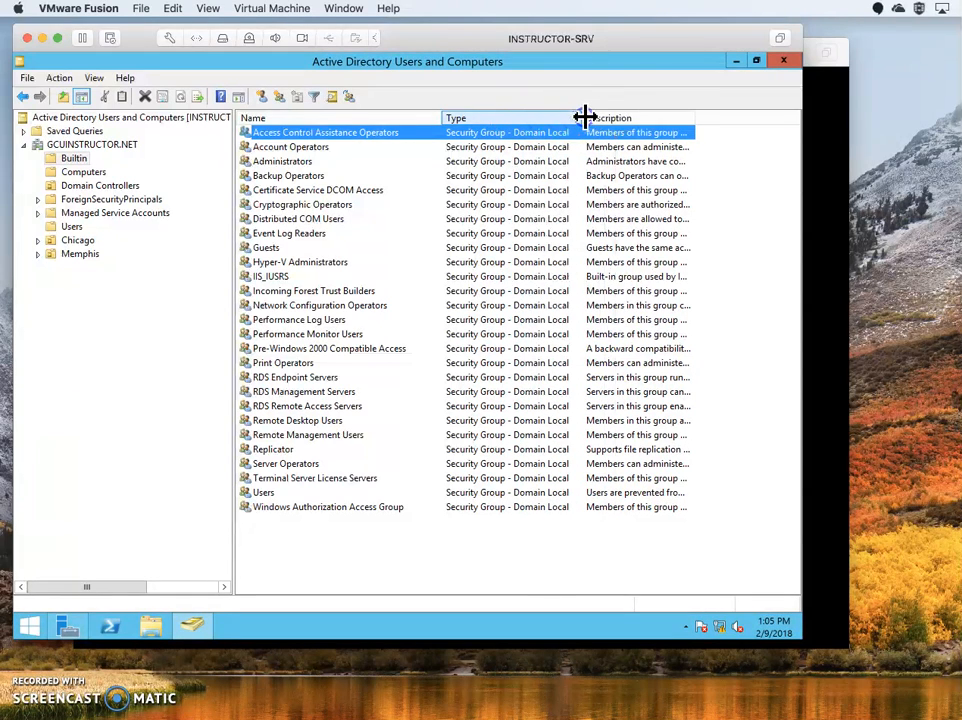
{"action": "double_click", "coordinate": [691, 117]}
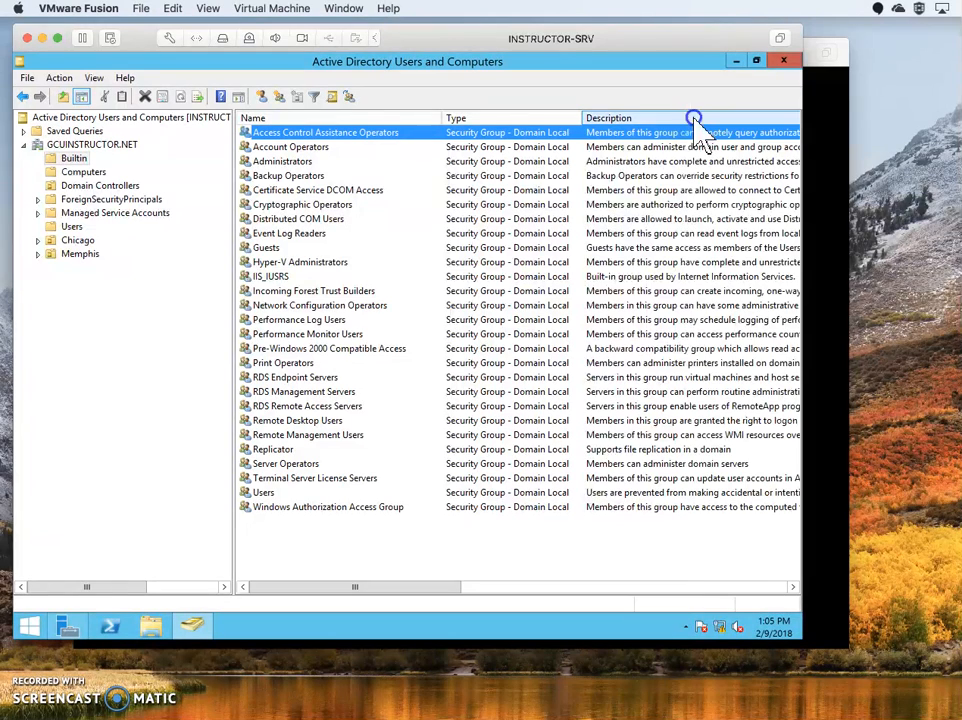
{"action": "double_click", "coordinate": [442, 117]}
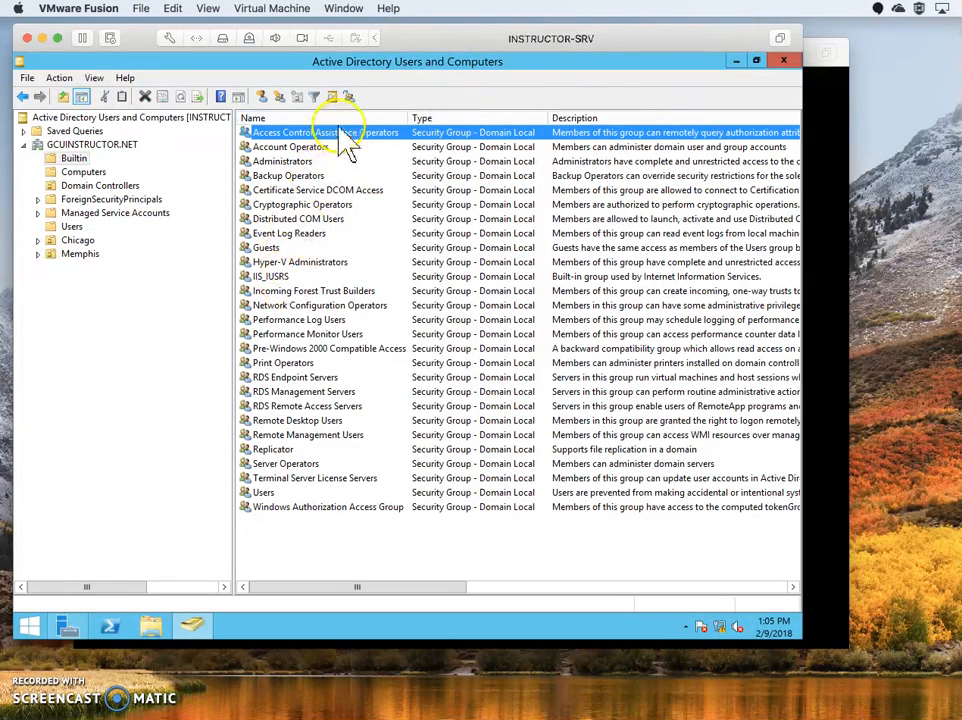
Examine the Account Operators, Server Operators, Users, Remote Desktop Users and Administrators groups in the Builtin container.
{"action": "left_click", "coordinate": [283, 147]}
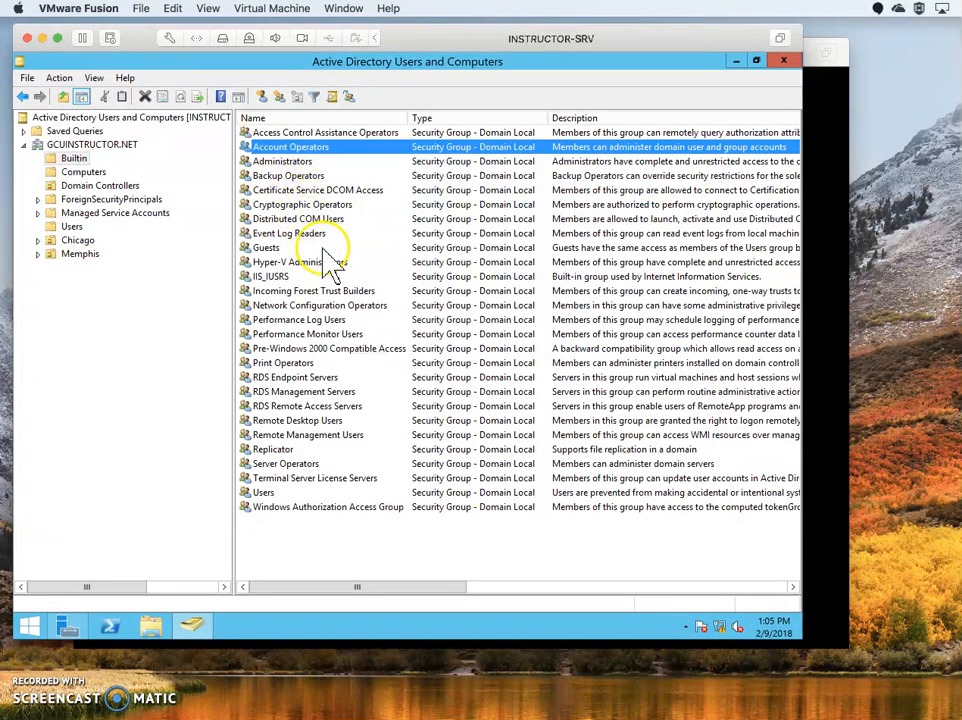
{"action": "left_click", "coordinate": [292, 464]}
{"action": "left_click", "coordinate": [265, 494]}
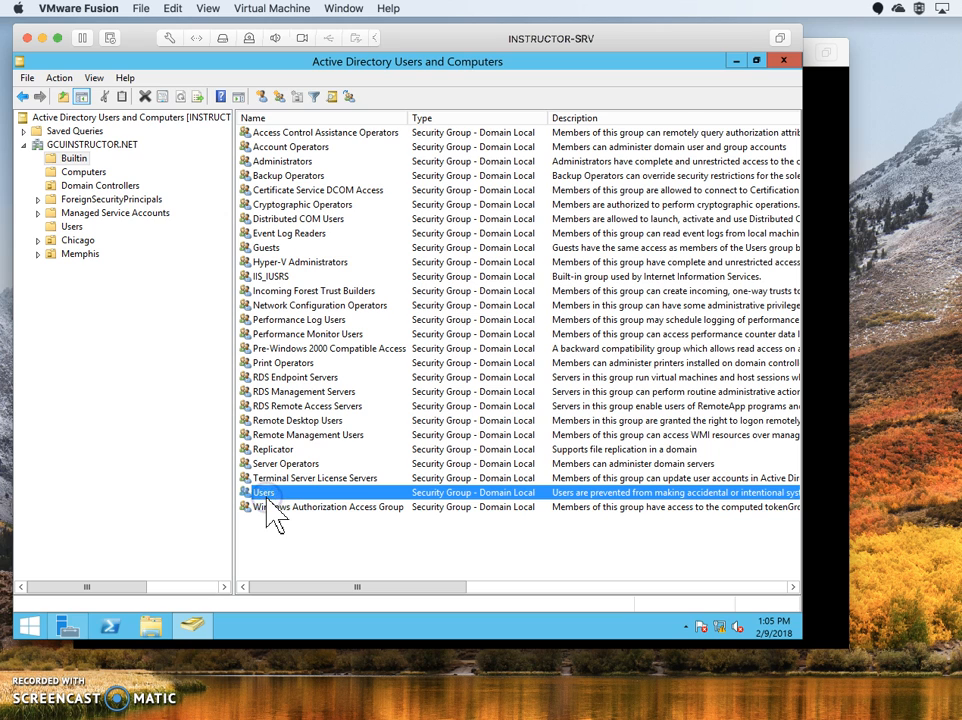
{"action": "left_click", "coordinate": [313, 421]}
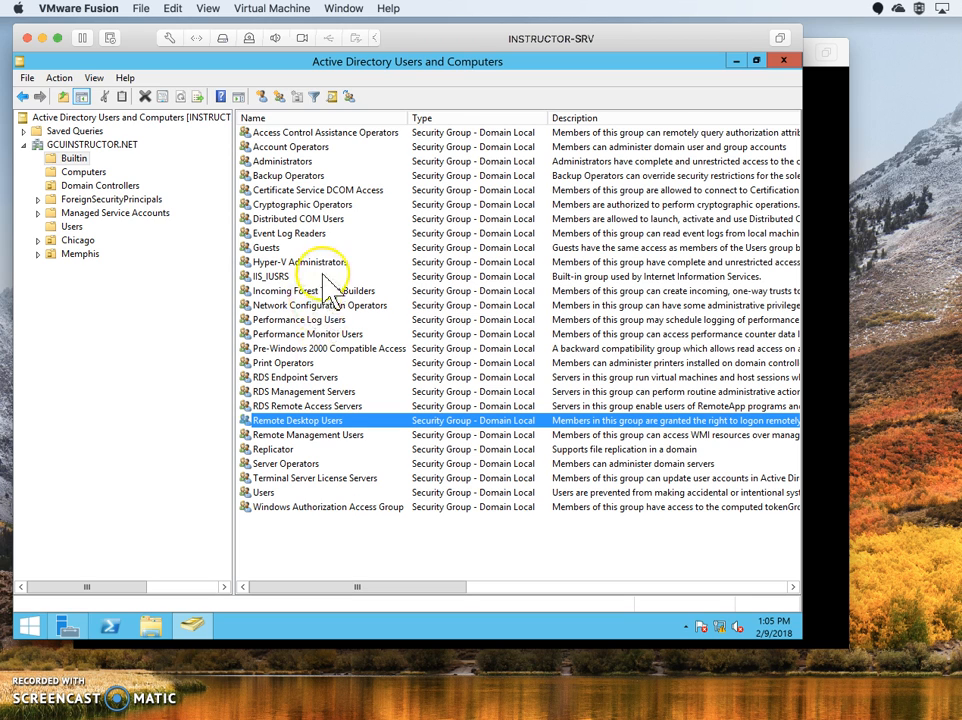
{"action": "left_click", "coordinate": [270, 161]}
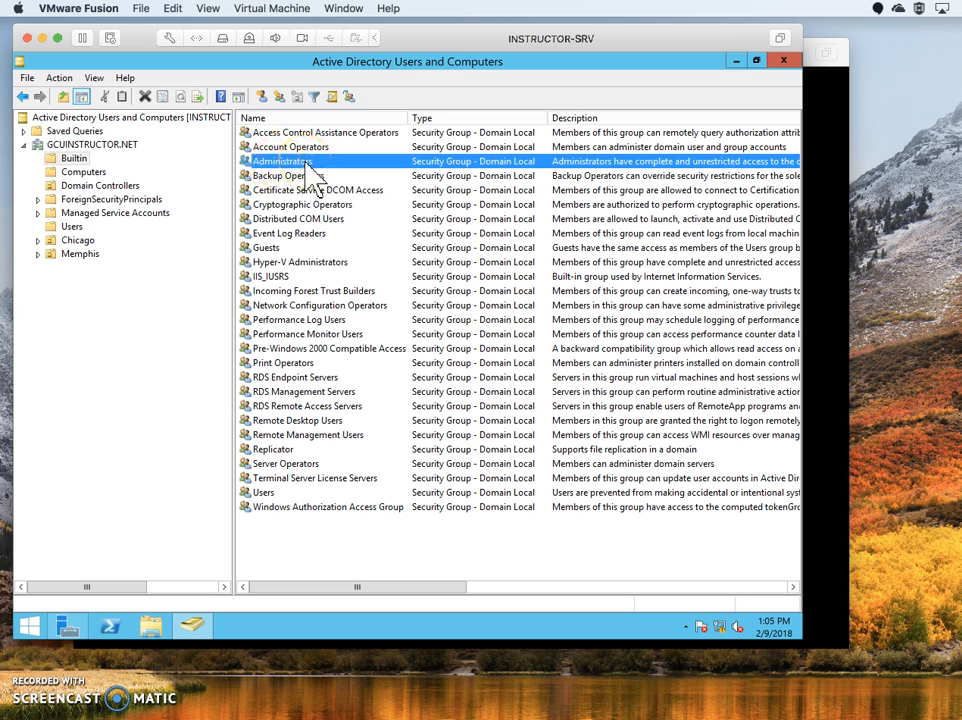
Fit the Name column in the domain's Users container, and compare the Domain Admins group's scope with the groups in Builtin.
{"action": "left_click", "coordinate": [72, 227]}
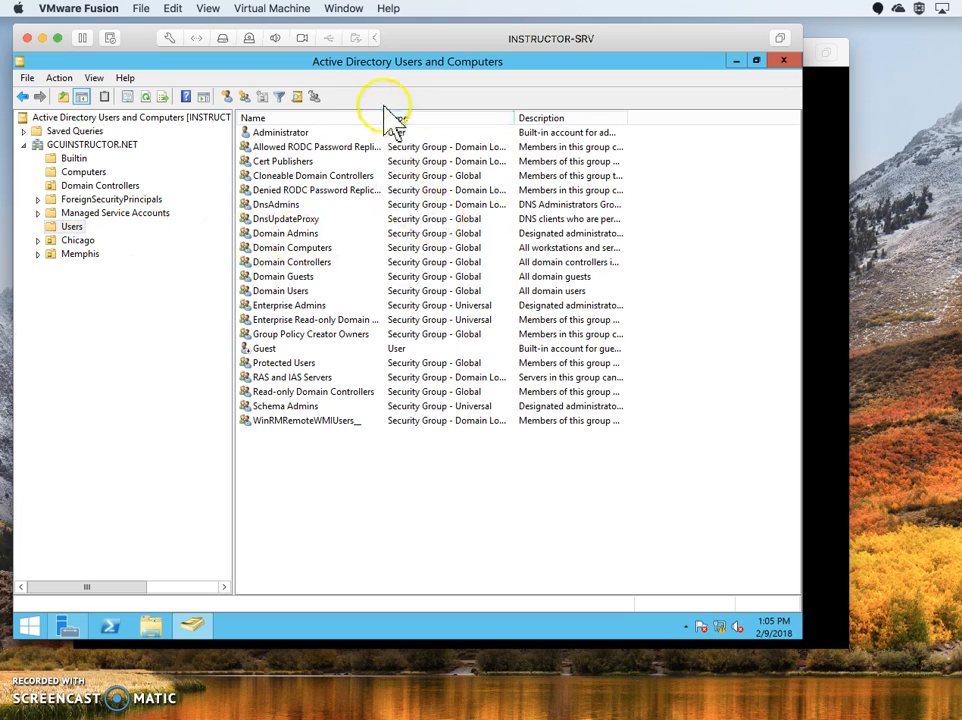
{"action": "double_click", "coordinate": [380, 117]}
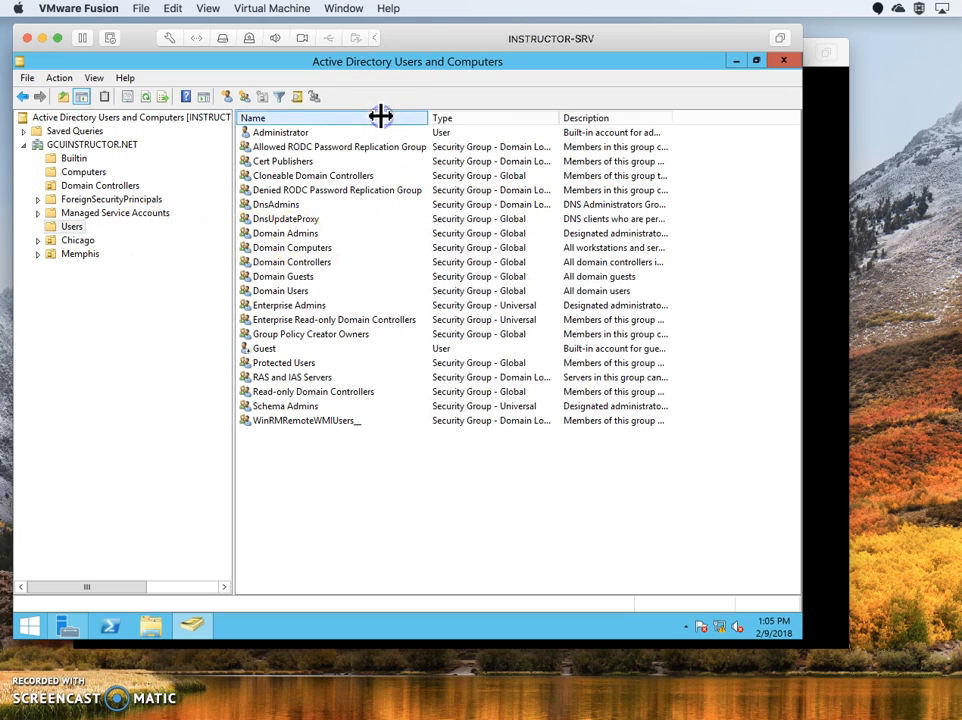
{"action": "left_click", "coordinate": [287, 233]}
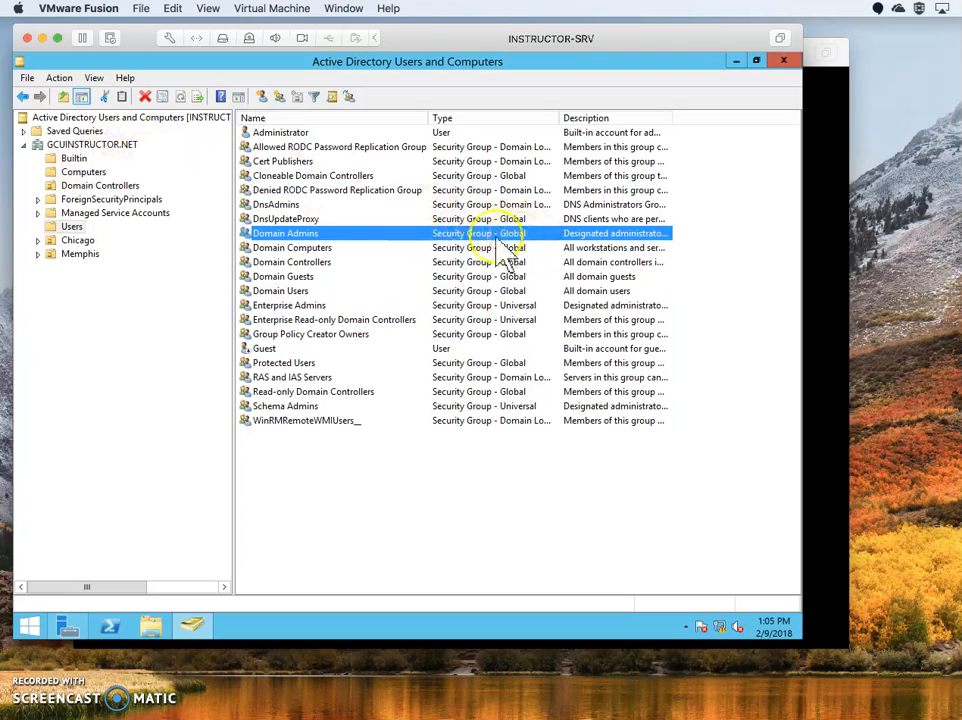
{"action": "left_click", "coordinate": [72, 158]}
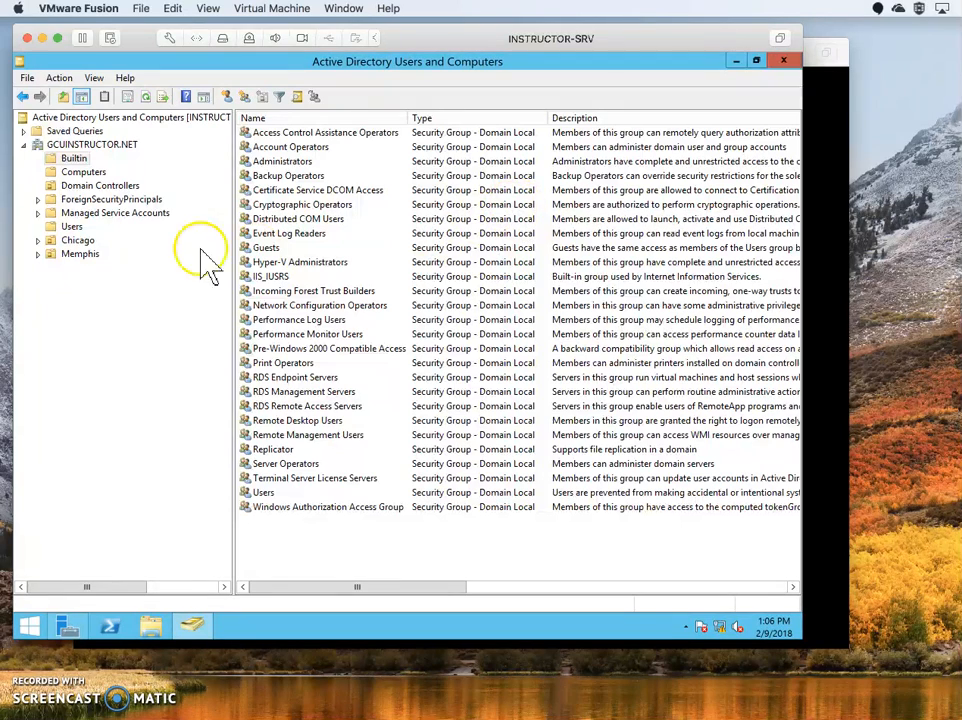
{"action": "left_click", "coordinate": [68, 228]}
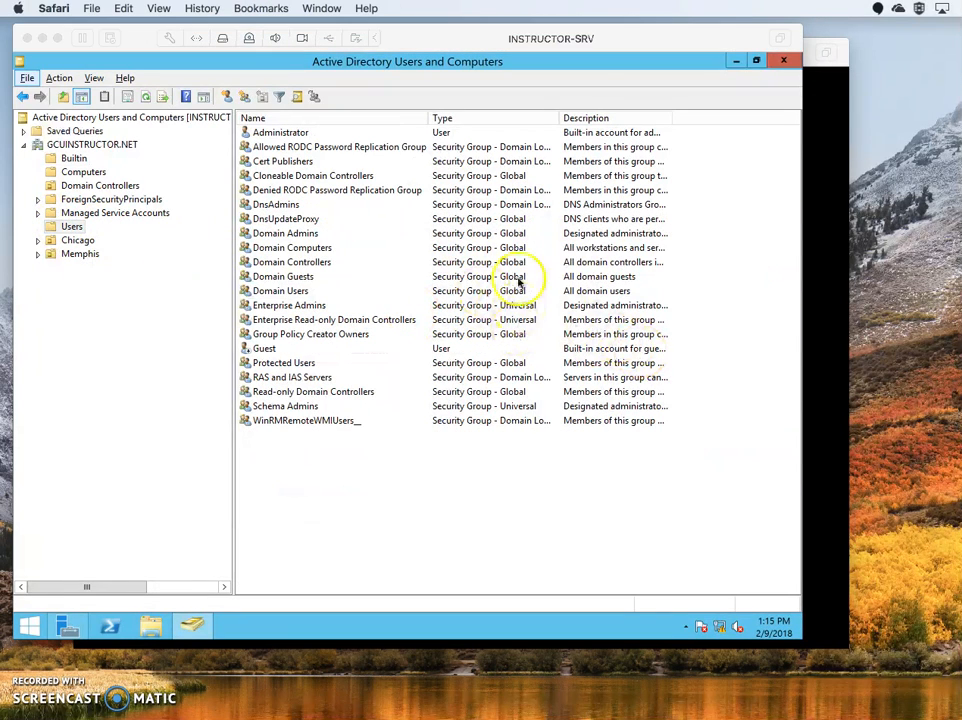
Unlock the INSTRUCTOR-SRV virtual machine by entering the signed-in Administrator account's password.
{"action": "left_click", "coordinate": [559, 122]}
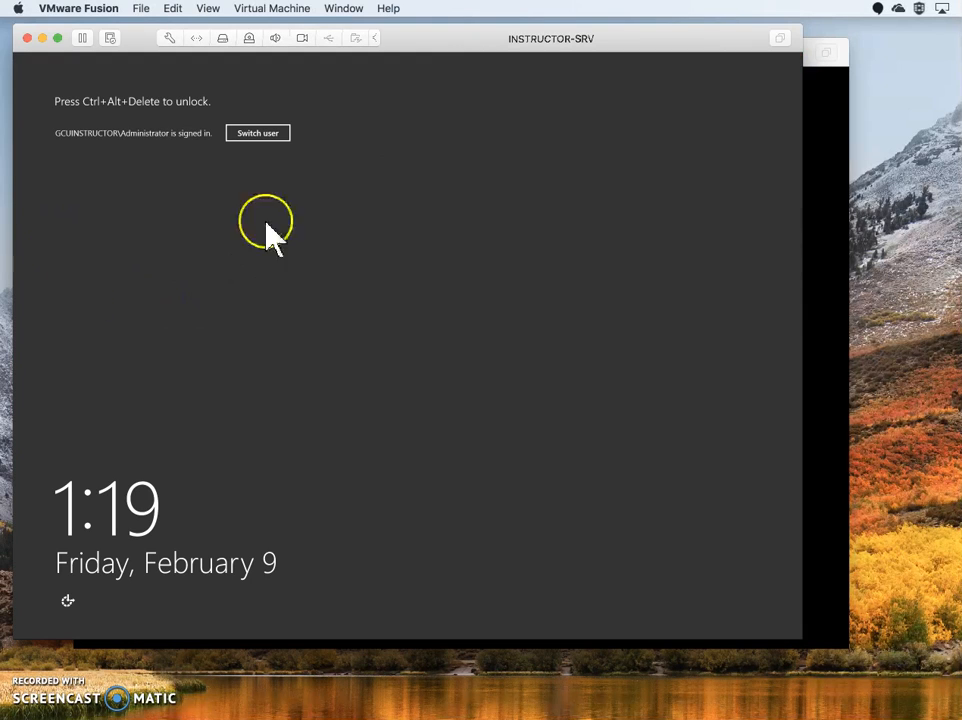
{"action": "left_click", "coordinate": [272, 8]}
{"action": "left_click", "coordinate": [313, 244]}
{"action": "left_click", "coordinate": [479, 344]}
{"action": "type", "text": "••••••••"}
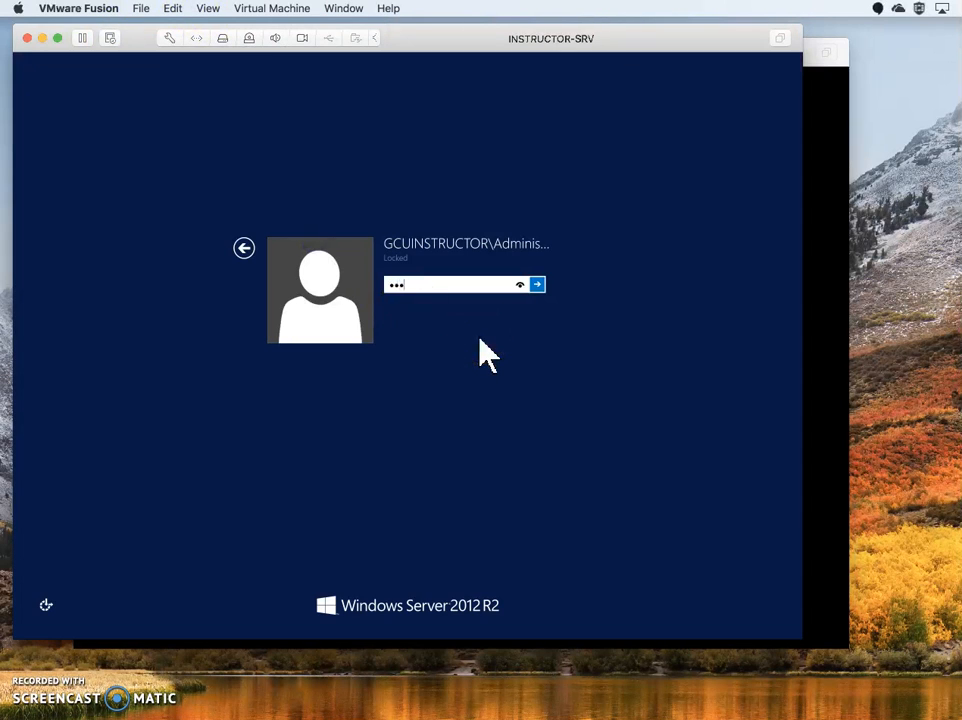
{"action": "key", "text": "Return"}
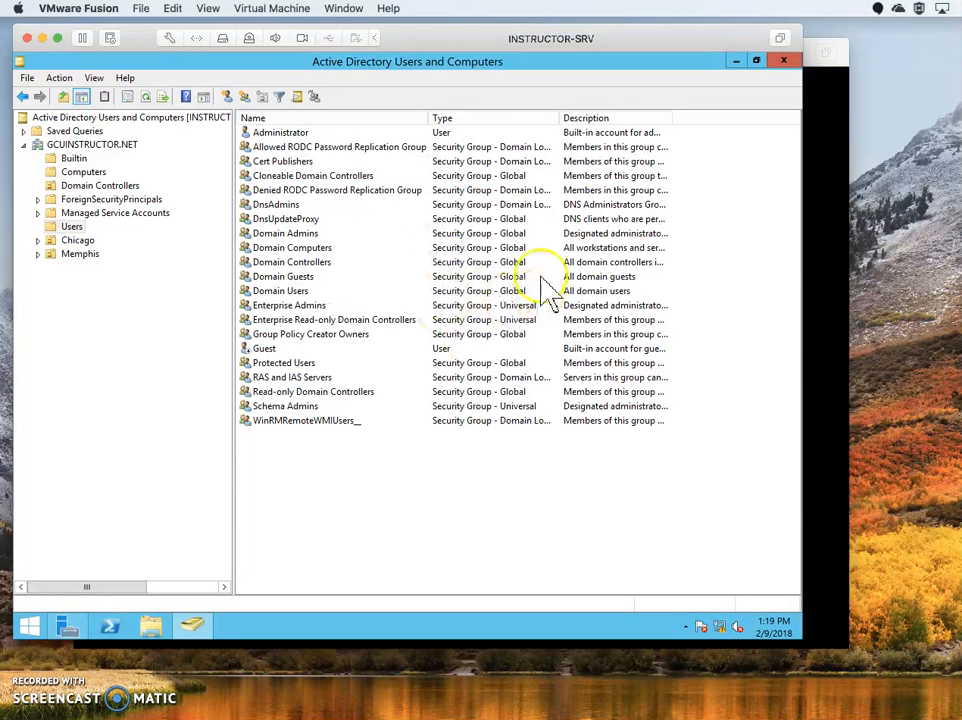
Widen the Type column in the Users container and compare examples of Domain Local, Global and Universal security groups.
{"action": "left_click_drag", "start_coordinate": [557, 117], "coordinate": [656, 127]}
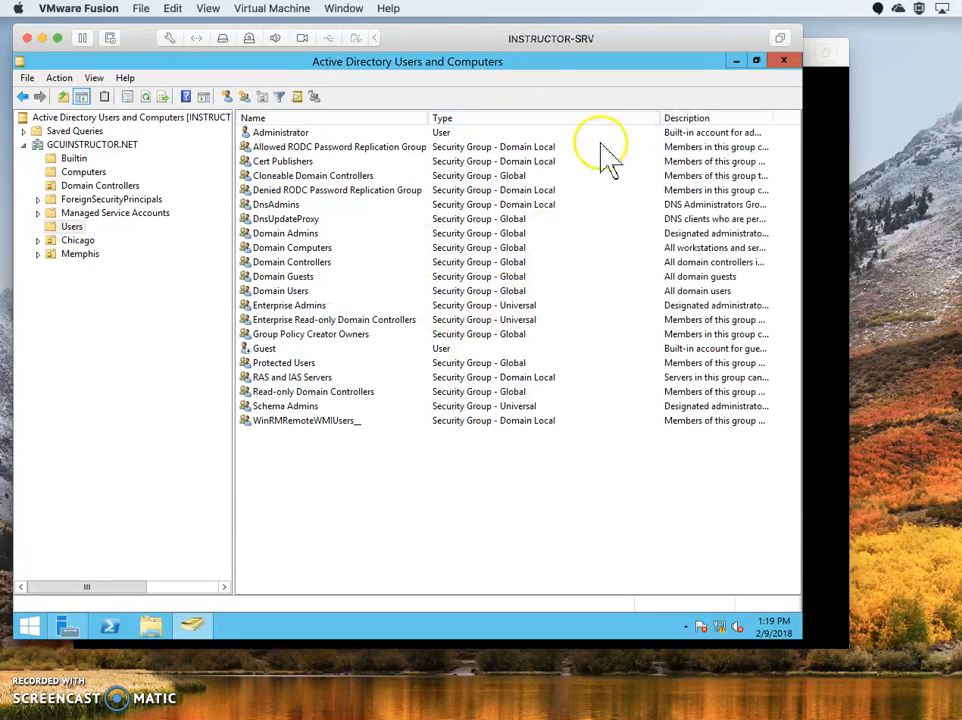
{"action": "left_click", "coordinate": [509, 147]}
{"action": "left_click", "coordinate": [518, 178]}
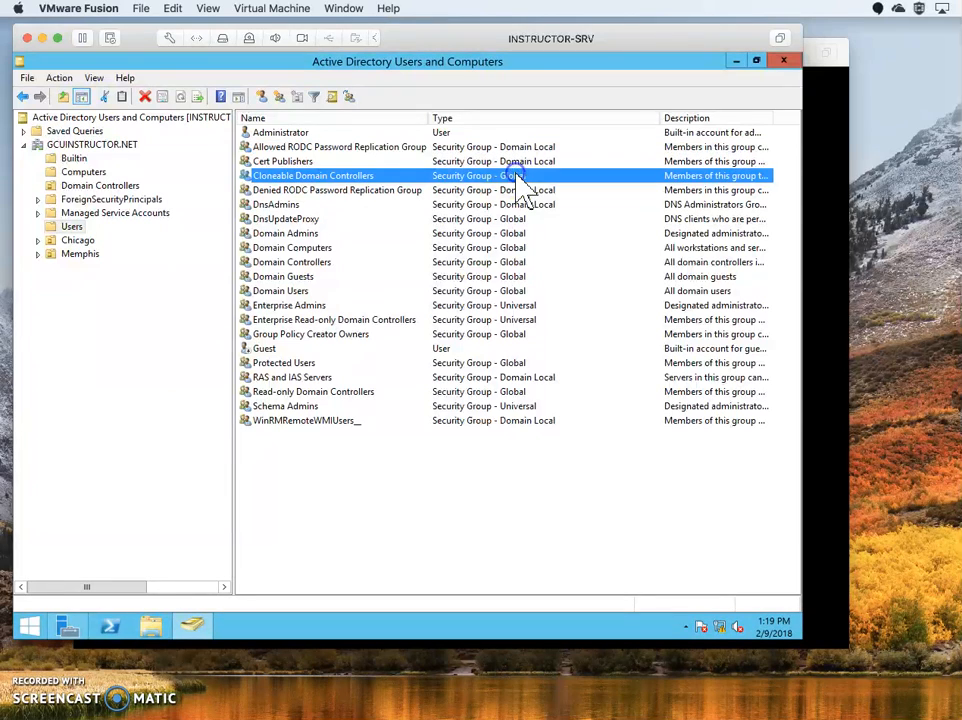
{"action": "left_click", "coordinate": [527, 305]}
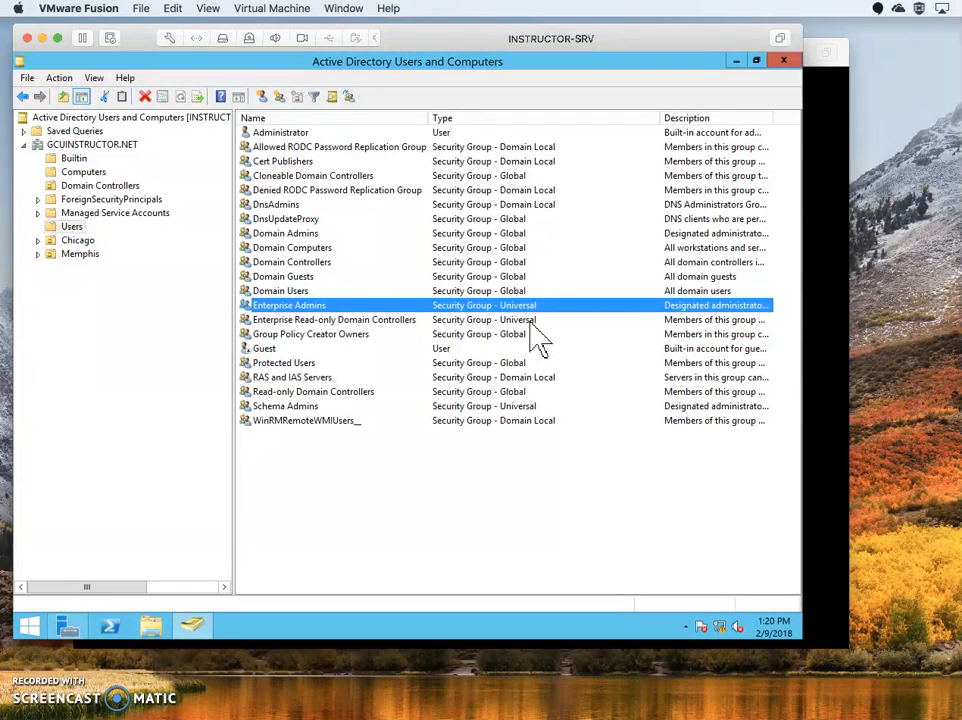
Examine the Allowed RODC Password Replication Group, Domain Admins, Enterprise Admins and Schema Admins entries in the Users container.
{"action": "left_click", "coordinate": [522, 147]}
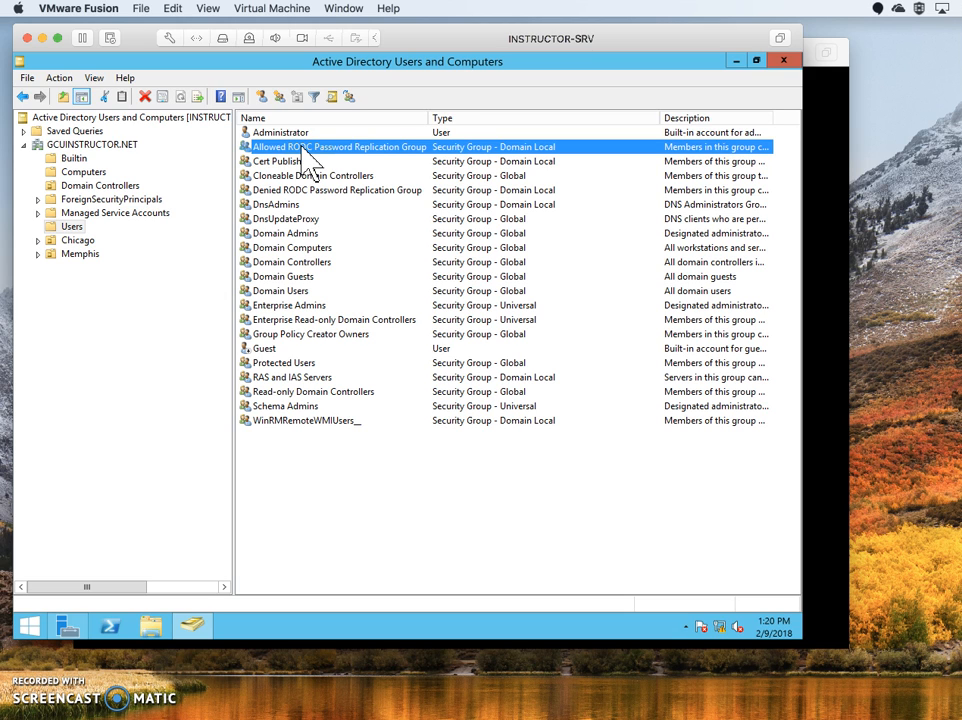
{"action": "left_click", "coordinate": [305, 236]}
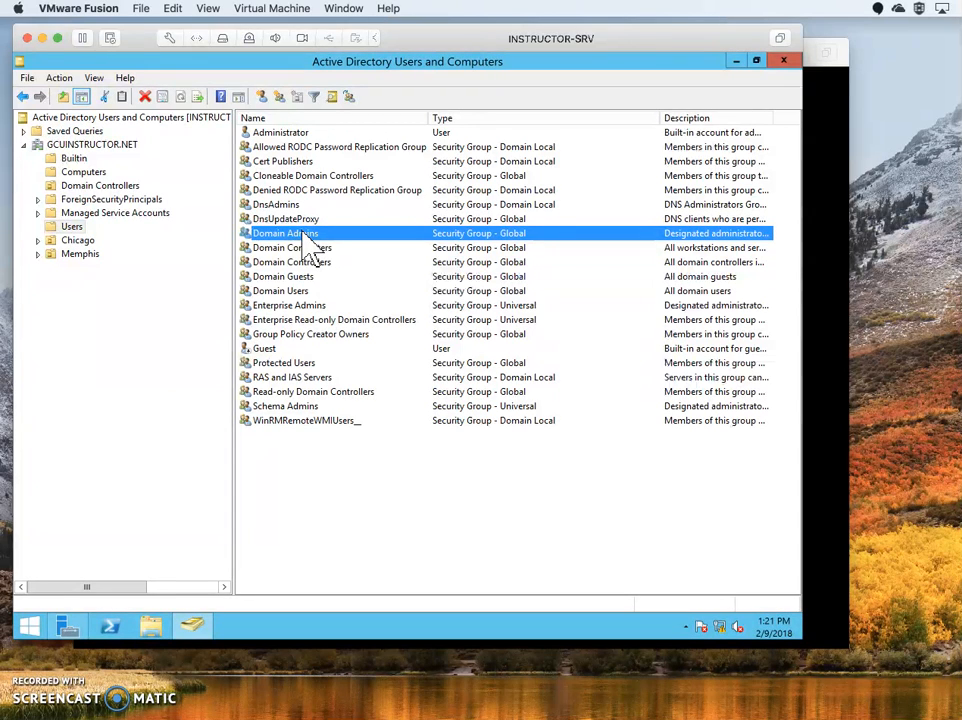
{"action": "left_click", "coordinate": [318, 305]}
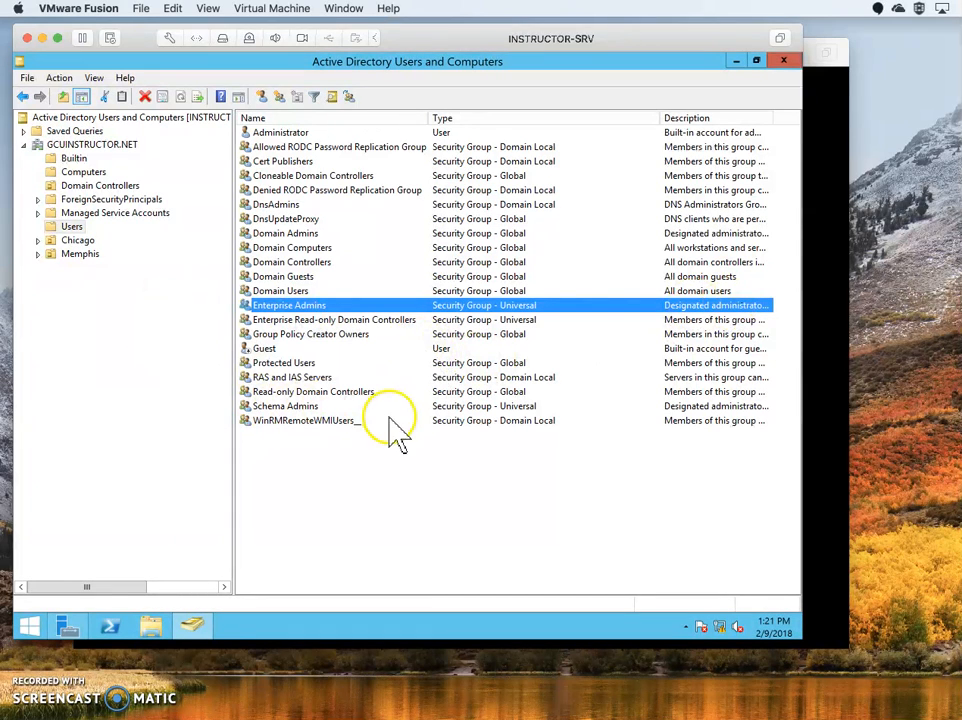
{"action": "left_click", "coordinate": [262, 309]}
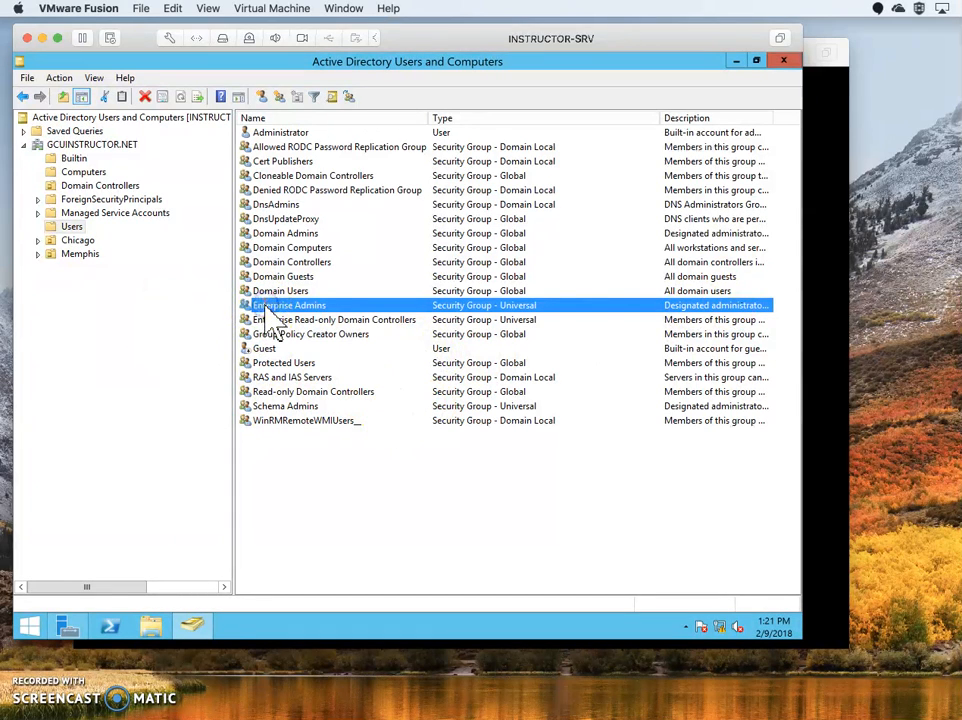
{"action": "left_click", "coordinate": [286, 320]}
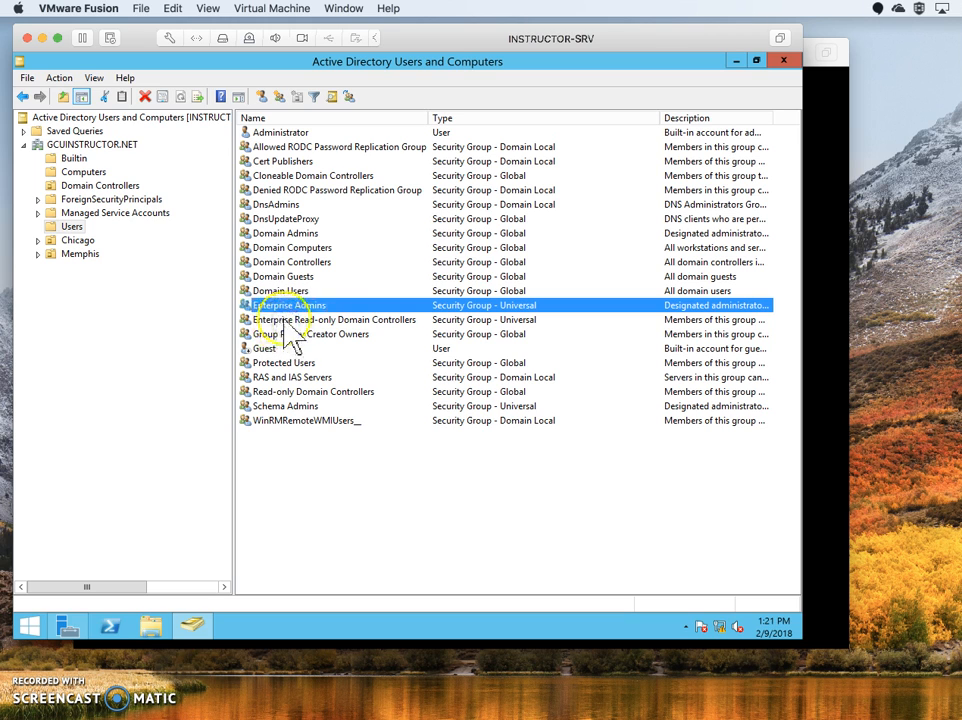
{"action": "left_click", "coordinate": [298, 408]}
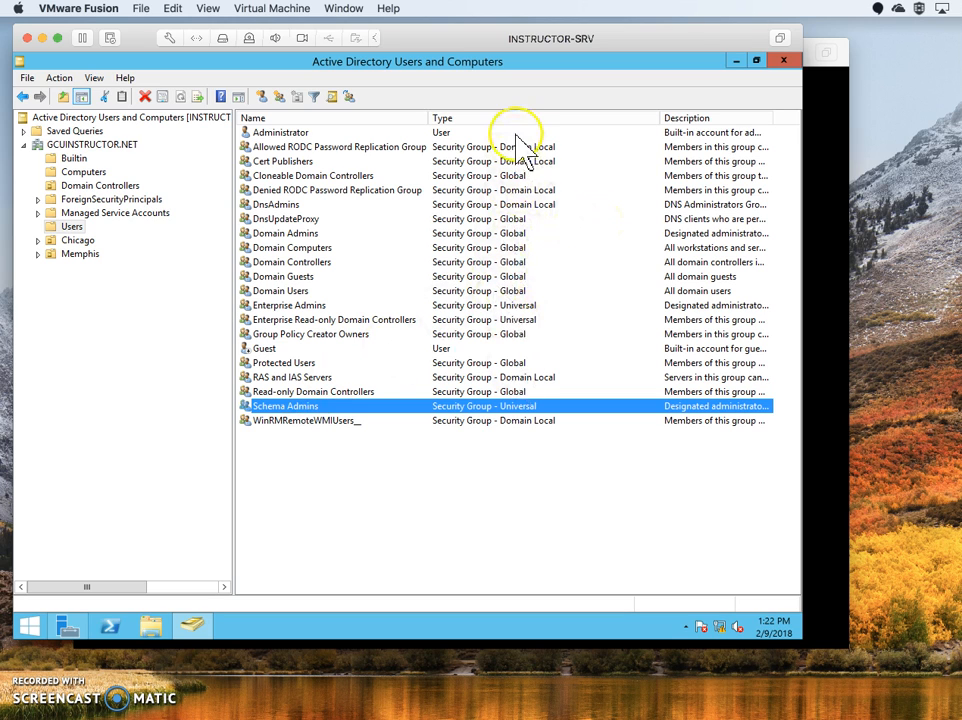
Show the Builtin container's groups again and expand the Chicago and Memphis organizational units.
{"action": "left_click", "coordinate": [74, 158]}
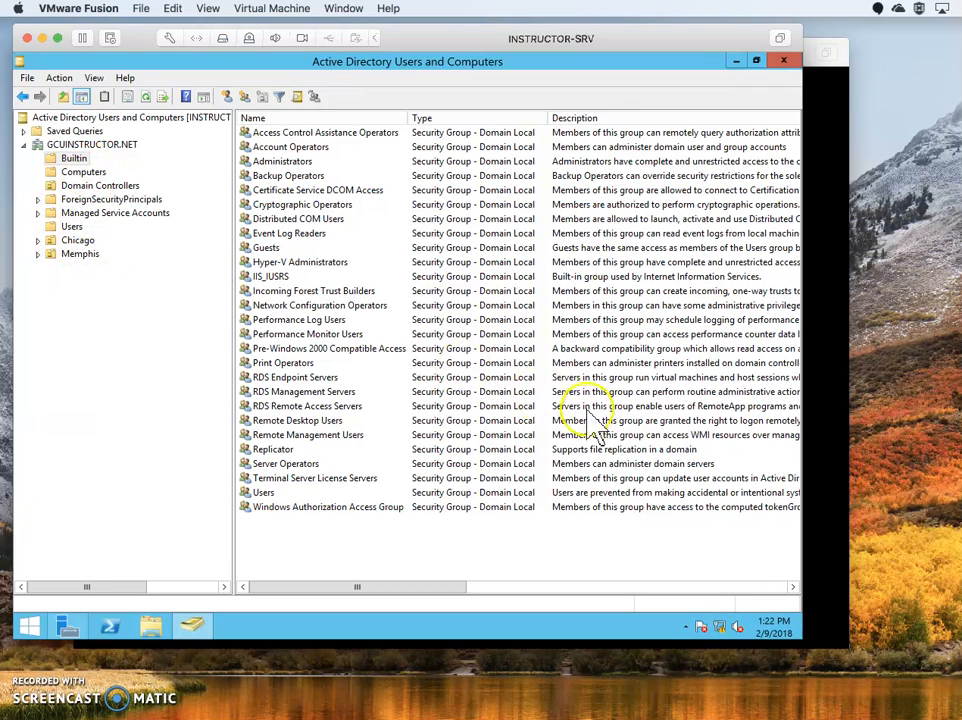
{"action": "left_click", "coordinate": [37, 240]}
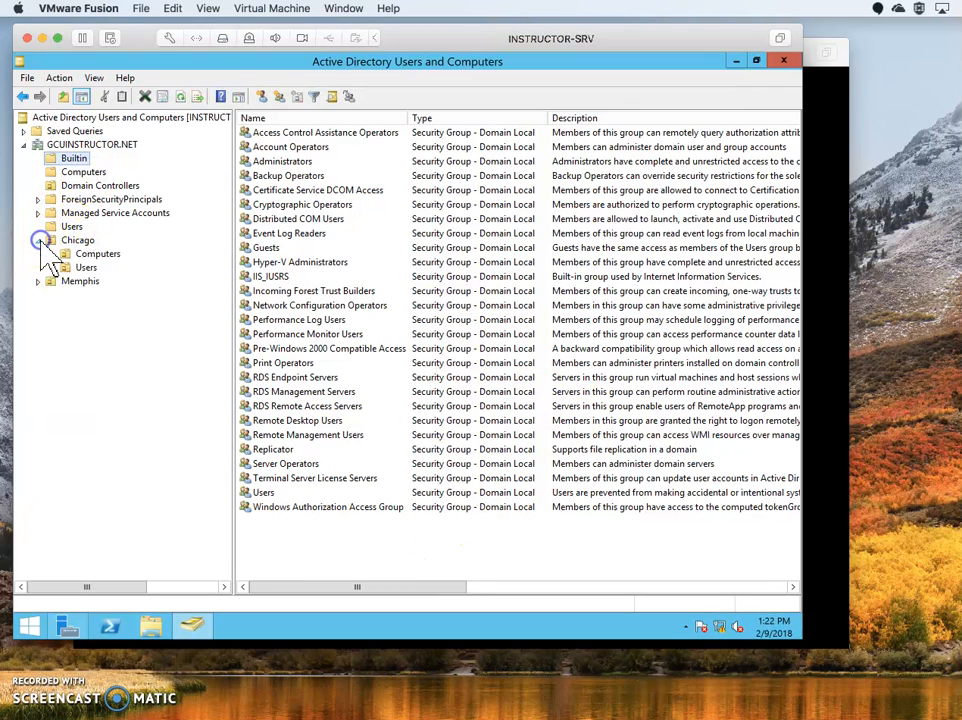
{"action": "left_click", "coordinate": [37, 281]}
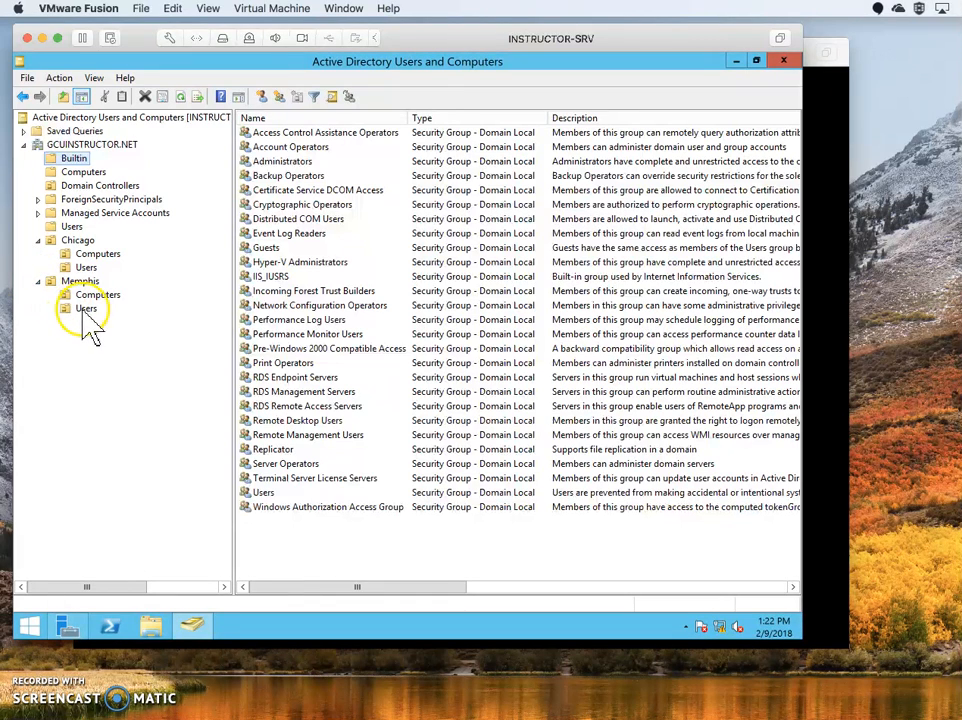
Start a new User object in the Memphis Users organizational unit and move its dialog clear of the directory tree.
{"action": "left_click", "coordinate": [86, 310]}
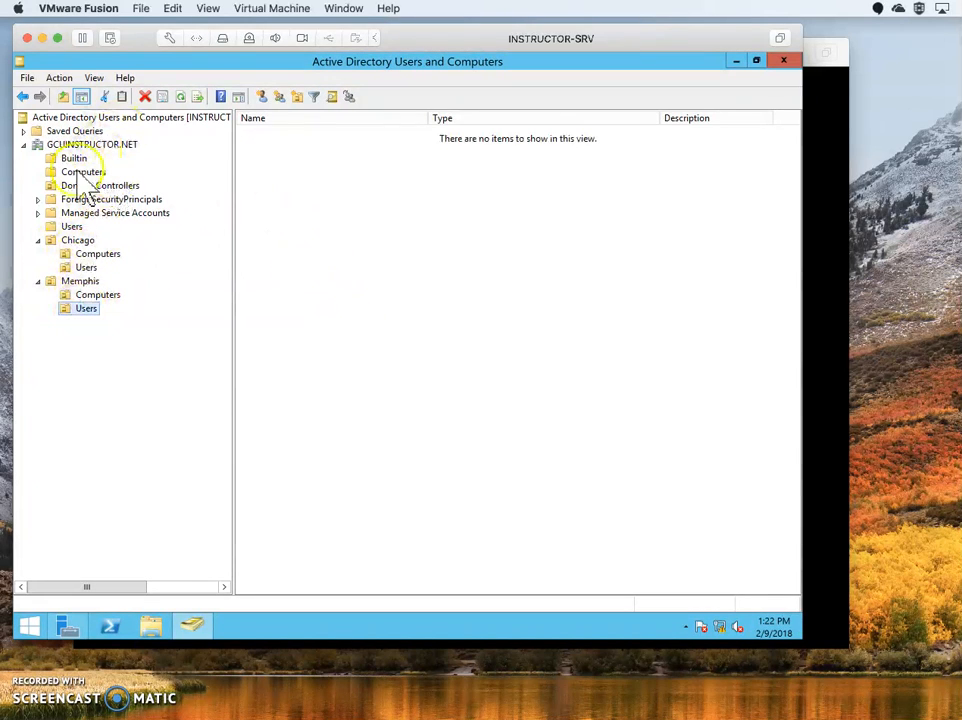
{"action": "right_click", "coordinate": [84, 310]}
{"action": "left_click", "coordinate": [335, 272]}
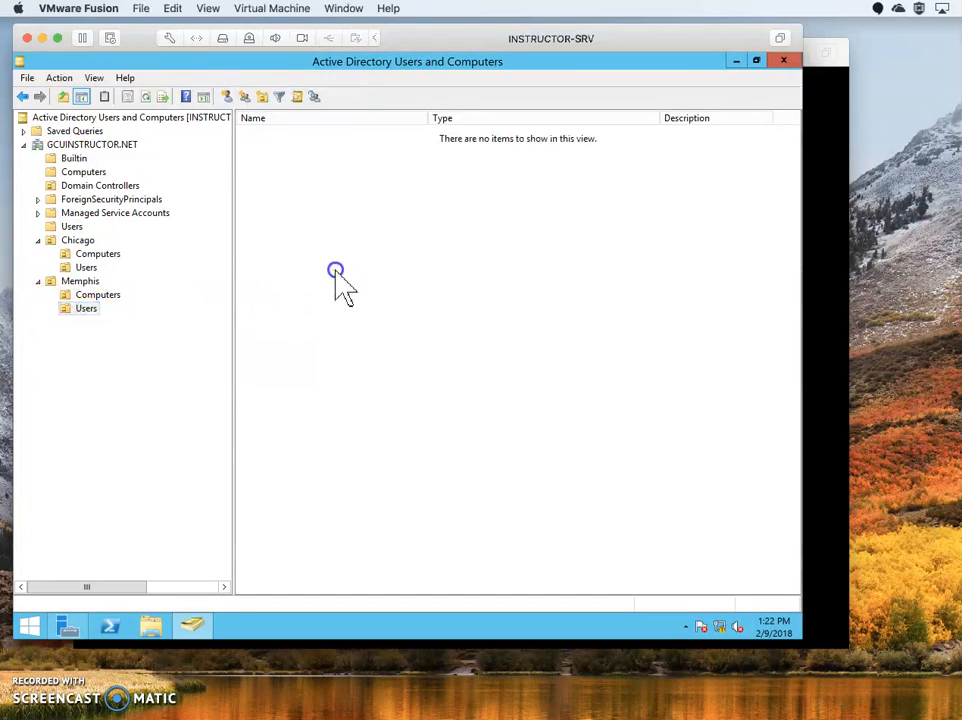
{"action": "right_click", "coordinate": [337, 271]}
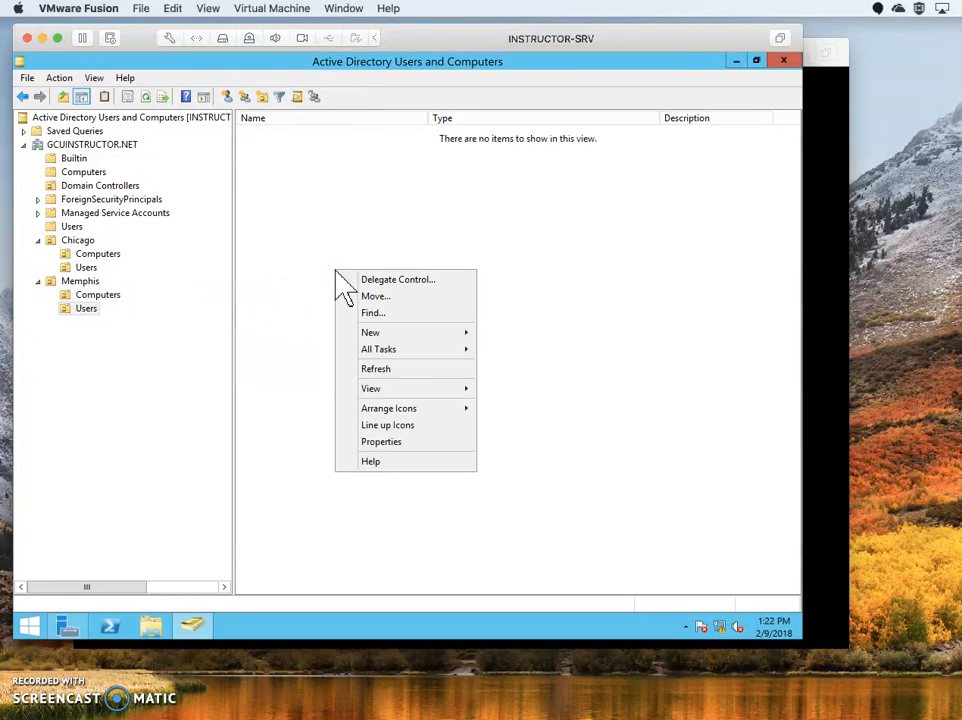
{"action": "mouse_move", "coordinate": [390, 335]}
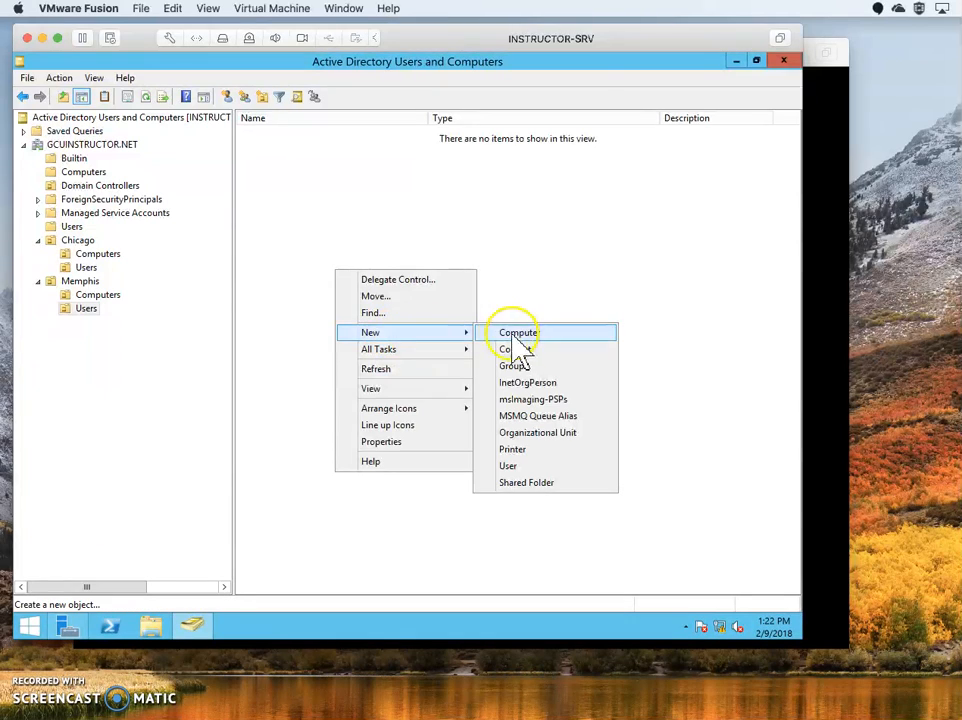
{"action": "left_click", "coordinate": [512, 466]}
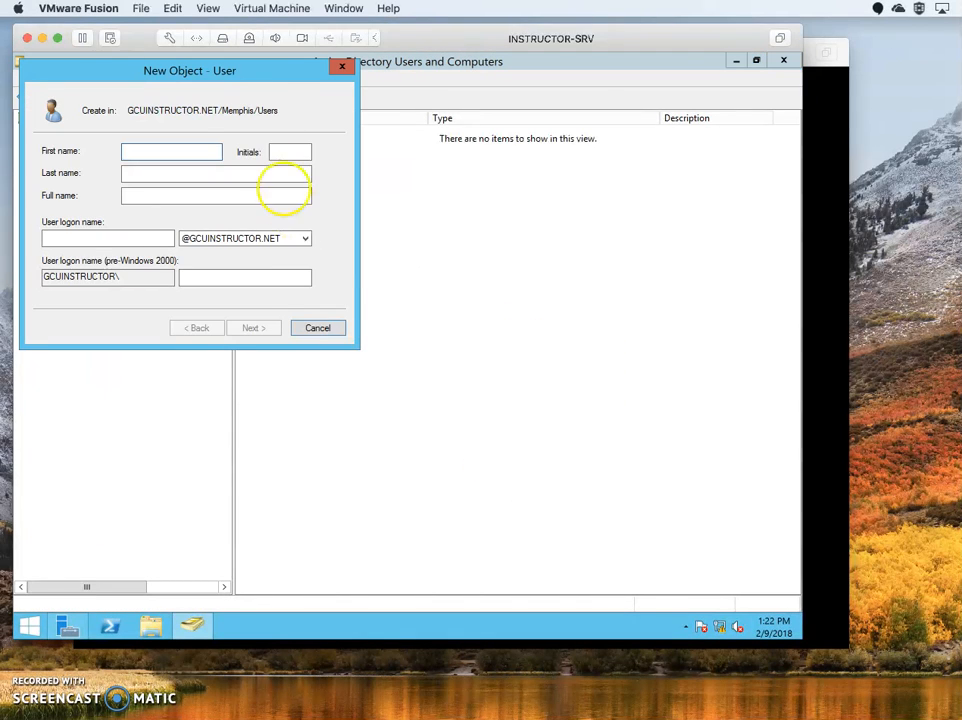
{"action": "left_click_drag", "start_coordinate": [250, 69], "coordinate": [507, 206]}
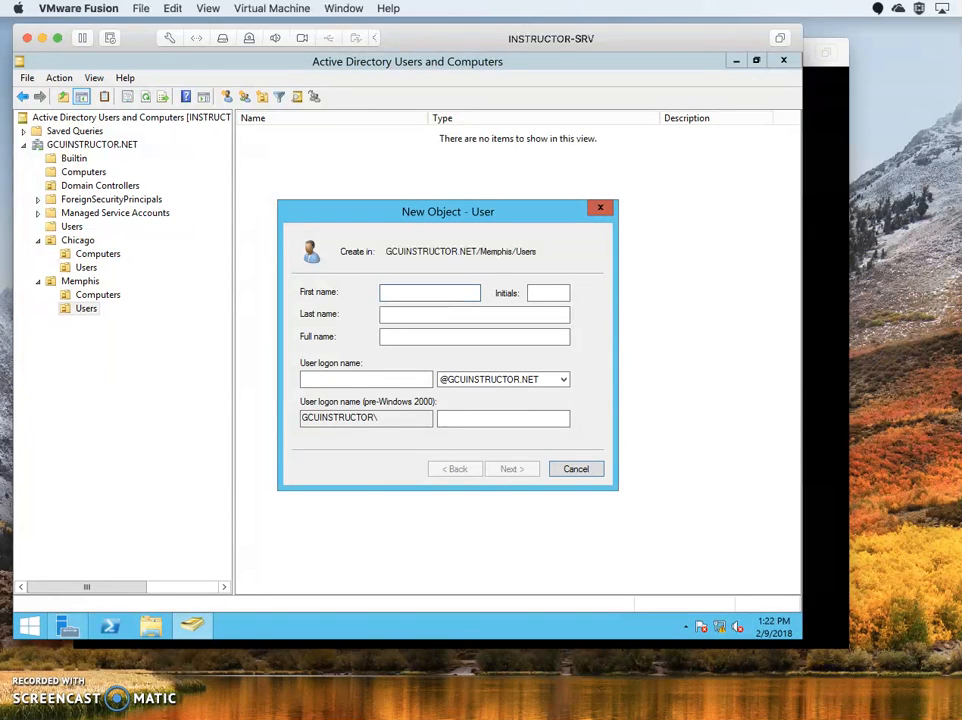
{"action": "type", "text": "John"}
{"action": "key", "text": "Tab"}
{"action": "key", "text": "Tab"}
{"action": "type", "text": "Doe"}
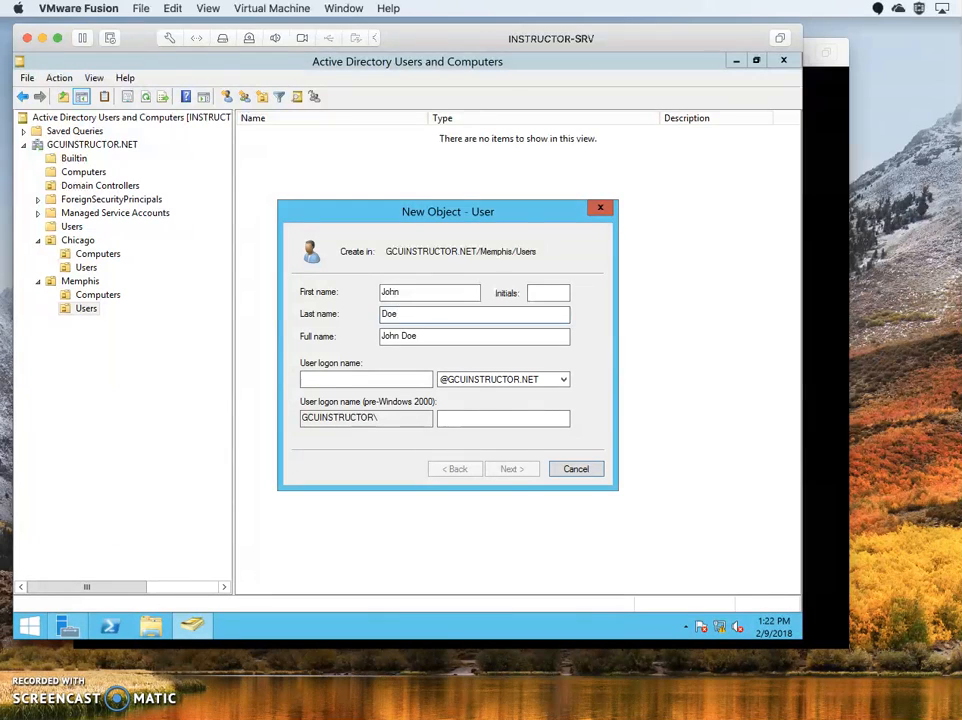
{"action": "left_click_drag", "start_coordinate": [427, 335], "coordinate": [369, 336]}
{"action": "left_click", "coordinate": [369, 336]}
{"action": "left_click", "coordinate": [322, 381]}
{"action": "left_click", "coordinate": [373, 377]}
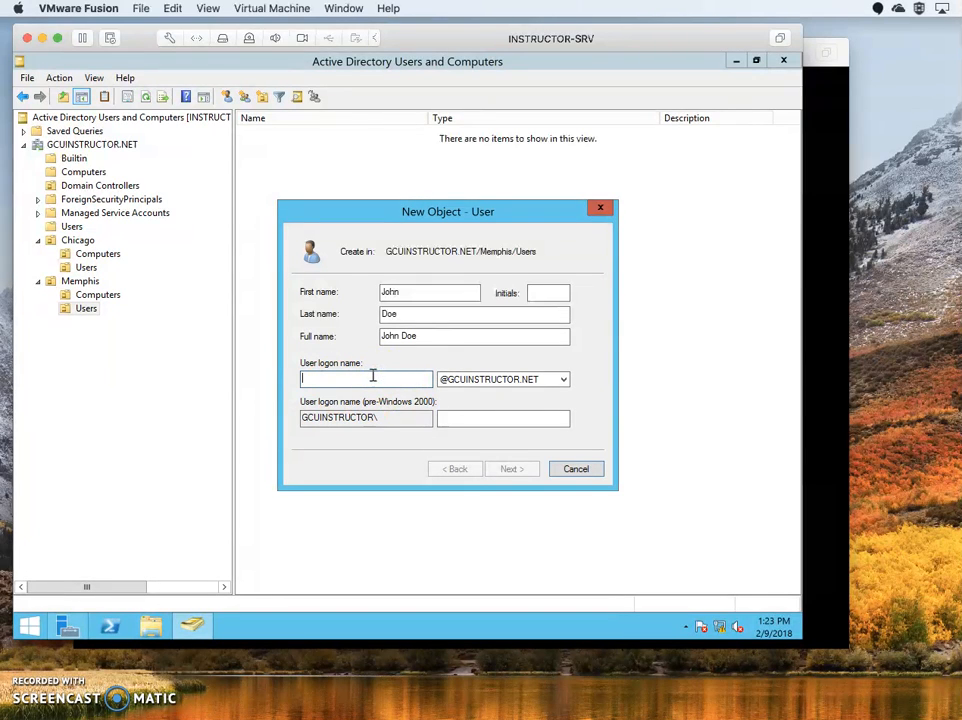
{"action": "type", "text": "jdoe"}
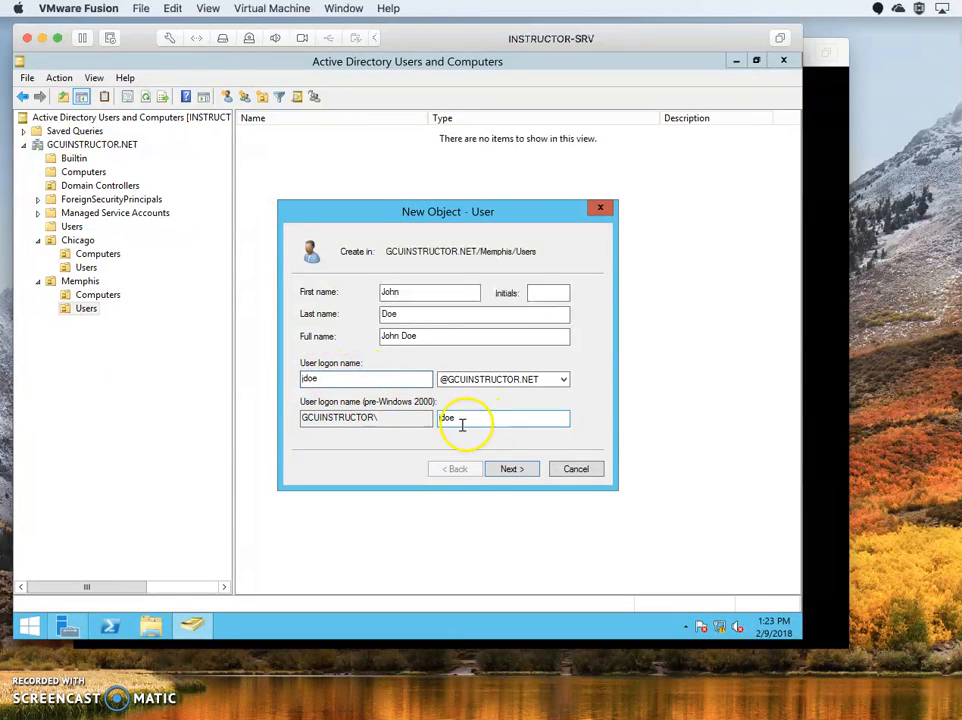
{"action": "left_click", "coordinate": [560, 380]}
{"action": "left_click", "coordinate": [560, 381]}
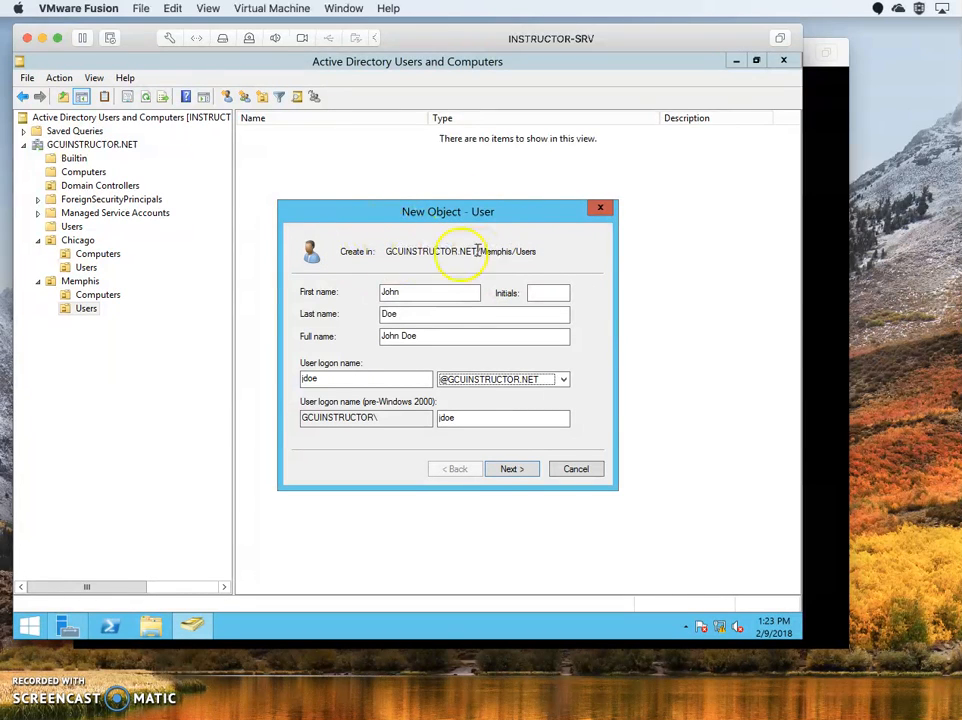
{"action": "left_click", "coordinate": [508, 470]}
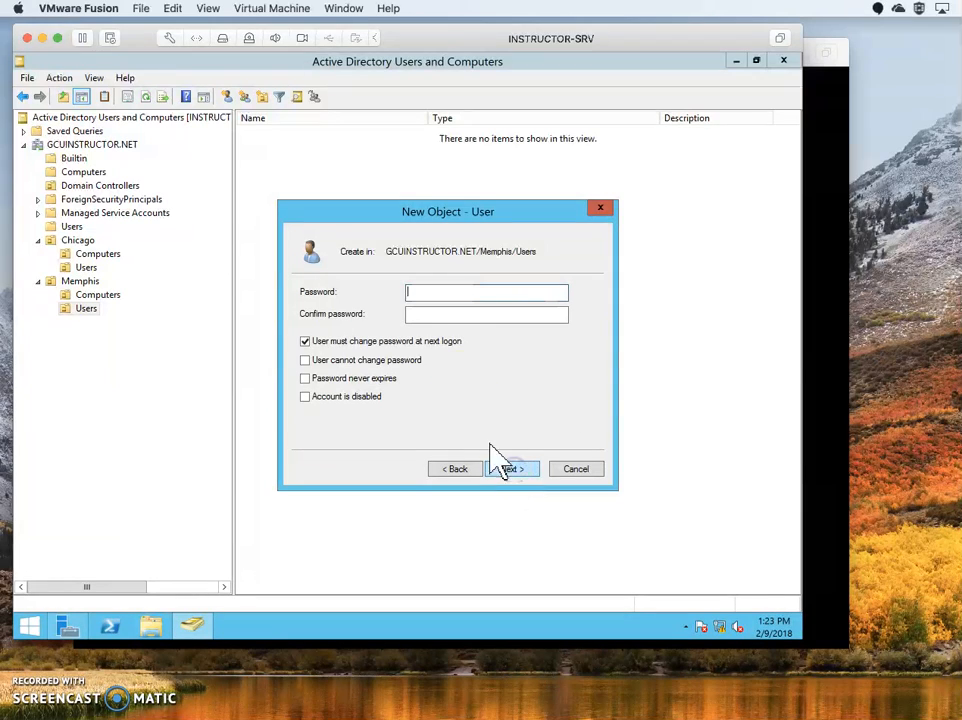
Enter and confirm the new user's initial account password.
{"action": "left_click", "coordinate": [447, 294]}
{"action": "type", "text": "********"}
{"action": "key", "text": "Tab"}
{"action": "type", "text": "******"}
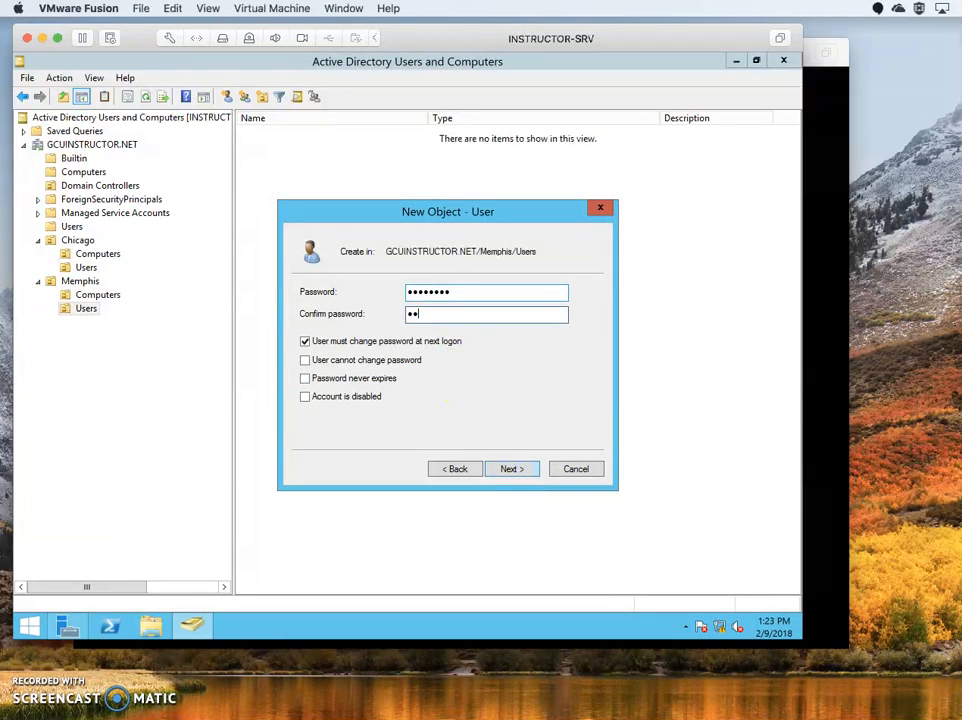
{"action": "type", "text": "**"}
{"action": "key", "text": "Tab"}
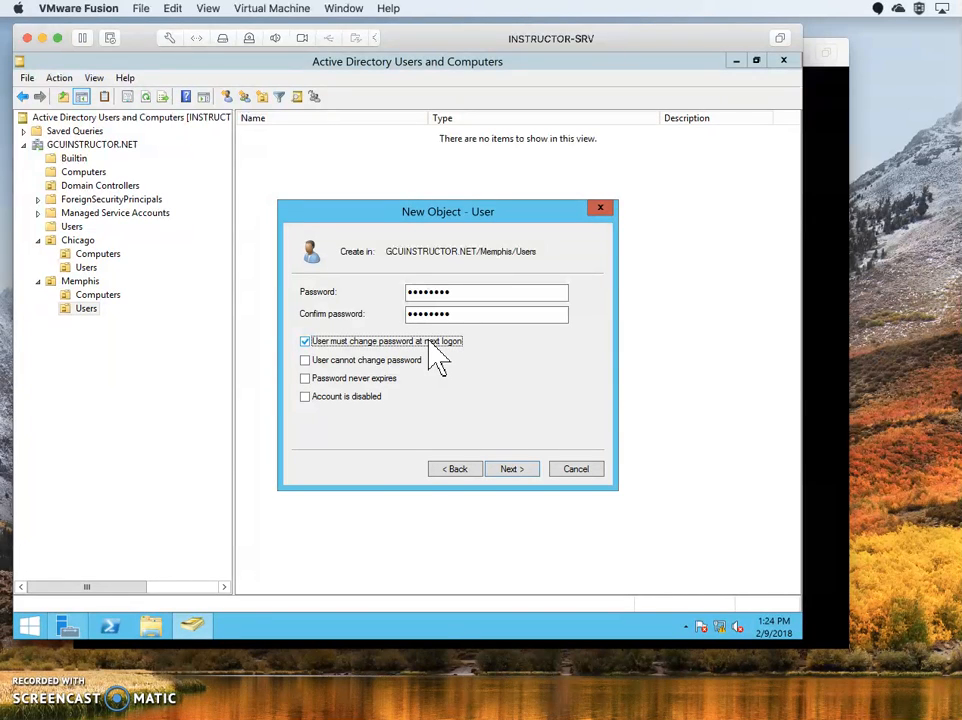
Try replacing the required password change at next logon with User cannot change password and Password never expires.
{"action": "left_click", "coordinate": [306, 341]}
{"action": "left_click", "coordinate": [305, 360]}
{"action": "left_click", "coordinate": [550, 392]}
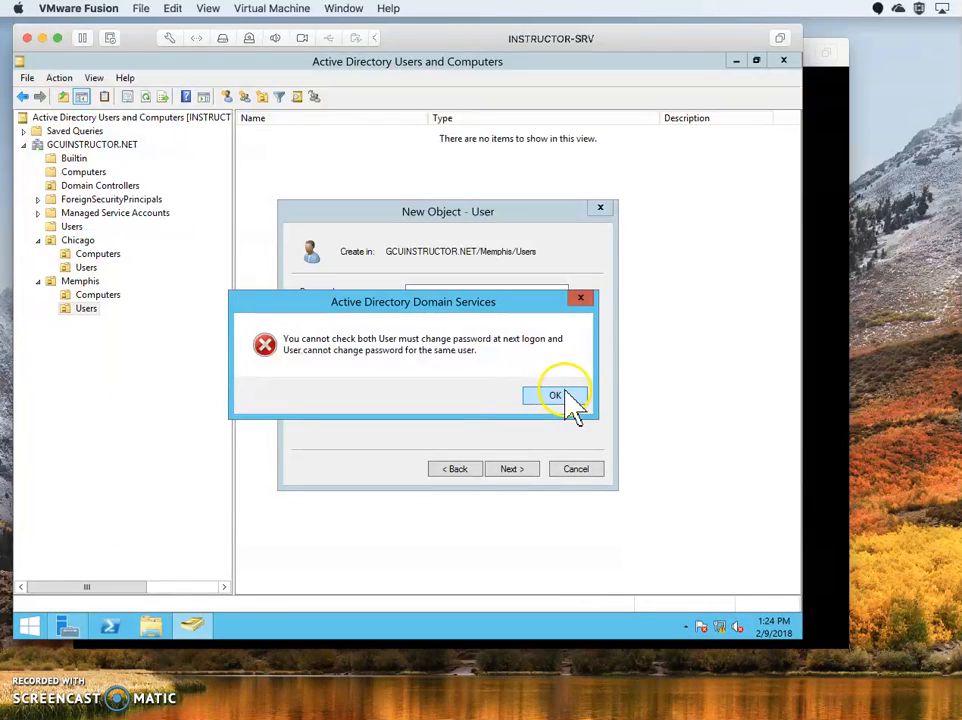
{"action": "left_click", "coordinate": [304, 341]}
{"action": "left_click", "coordinate": [305, 362]}
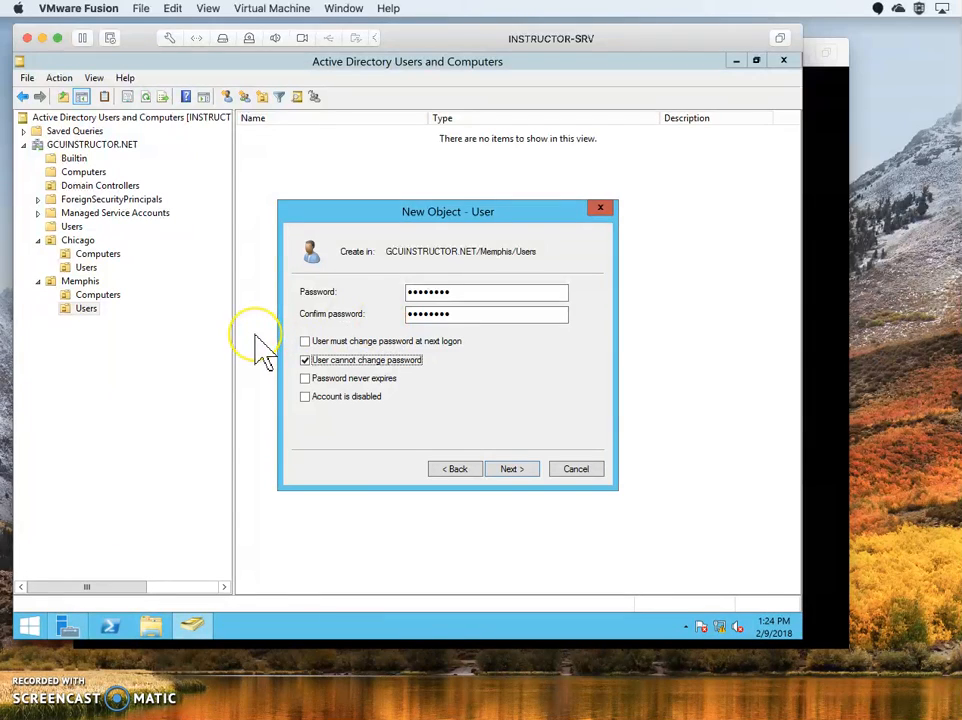
{"action": "left_click", "coordinate": [307, 381]}
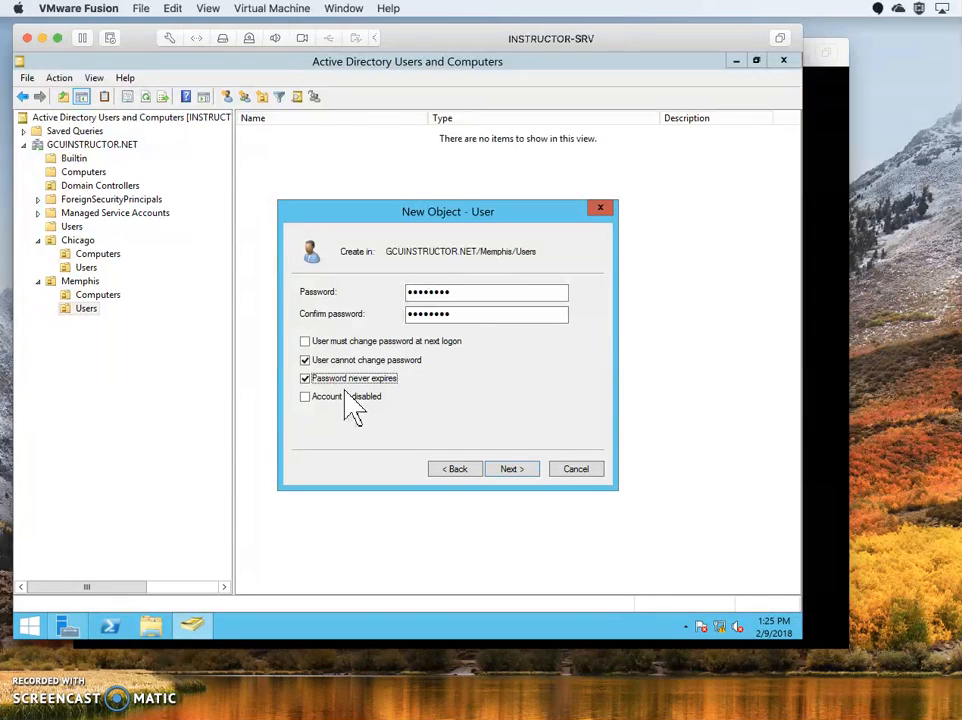
Set User must change password at next logon as the only account option and finish creating the user.
{"action": "left_click", "coordinate": [305, 378]}
{"action": "left_click", "coordinate": [305, 360]}
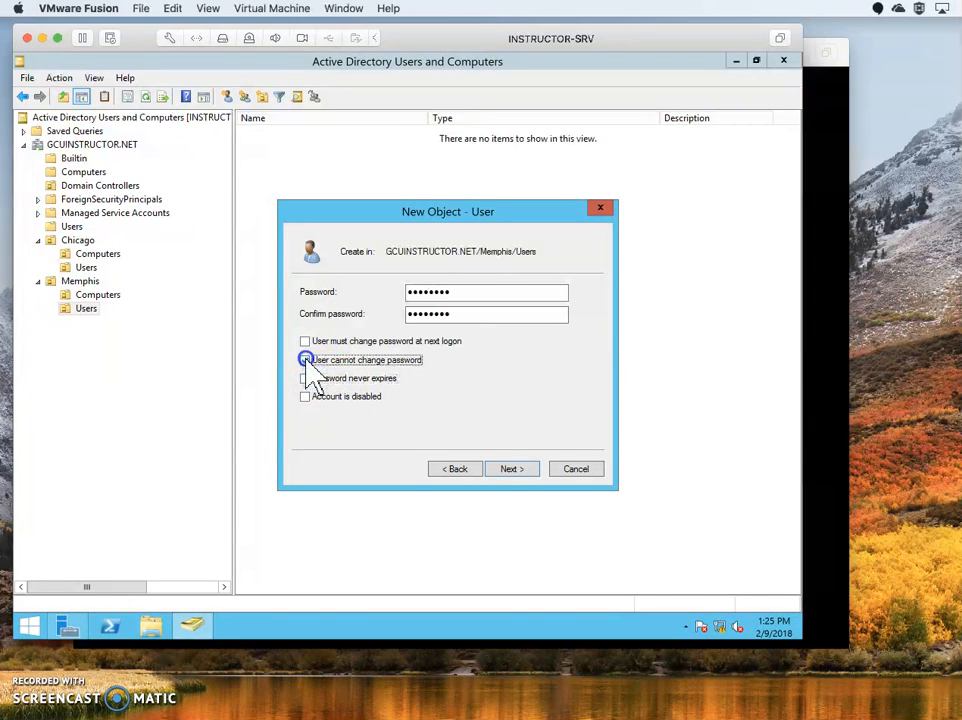
{"action": "left_click", "coordinate": [306, 341]}
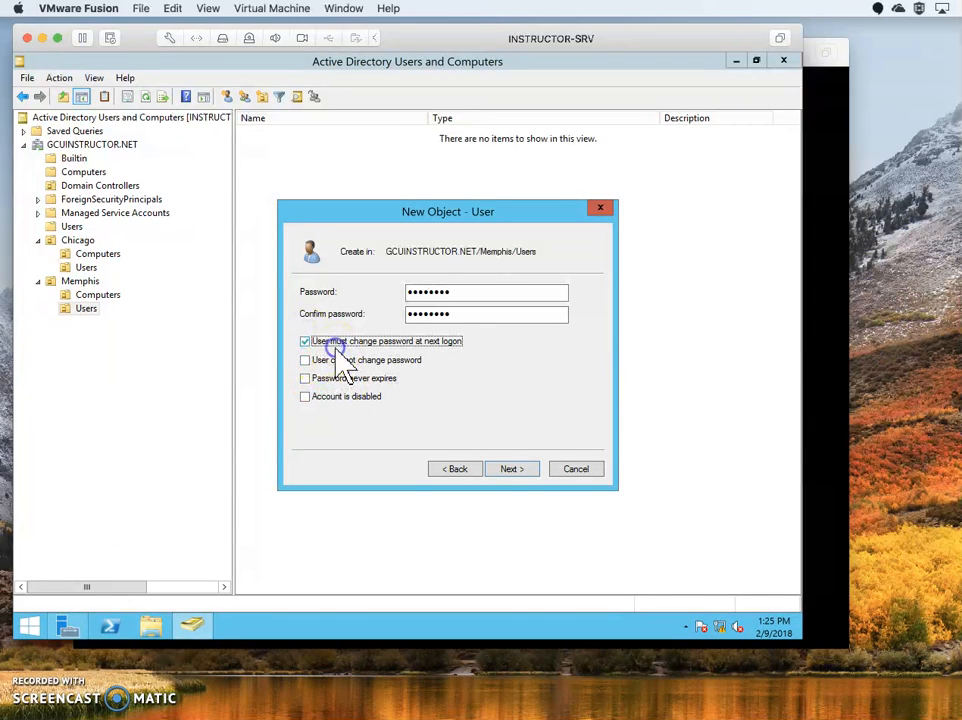
{"action": "left_click", "coordinate": [510, 469]}
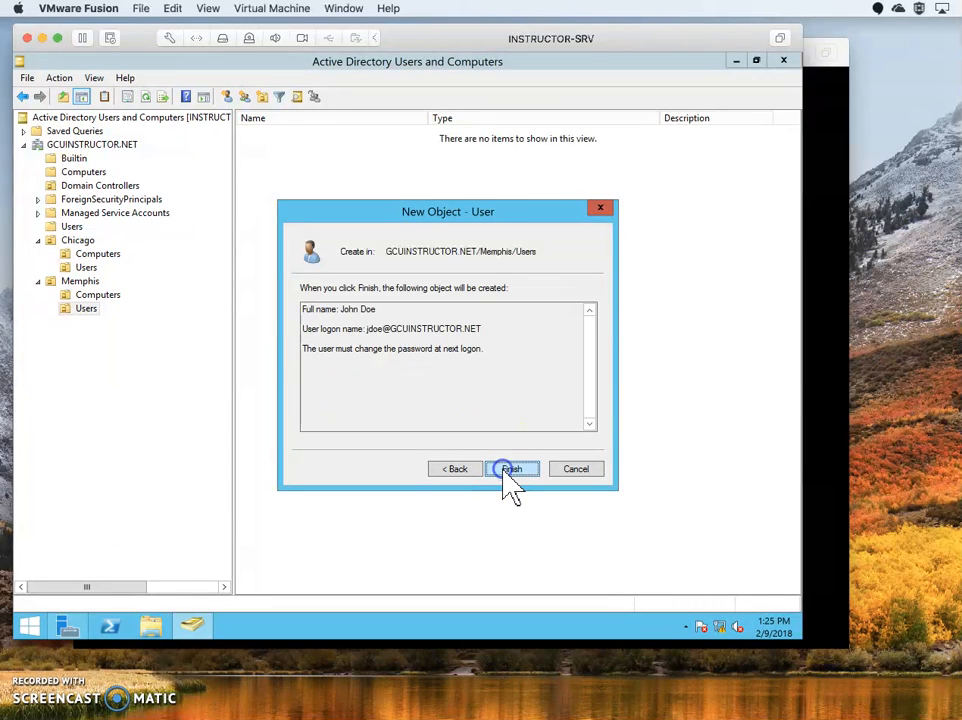
{"action": "left_click", "coordinate": [510, 469]}
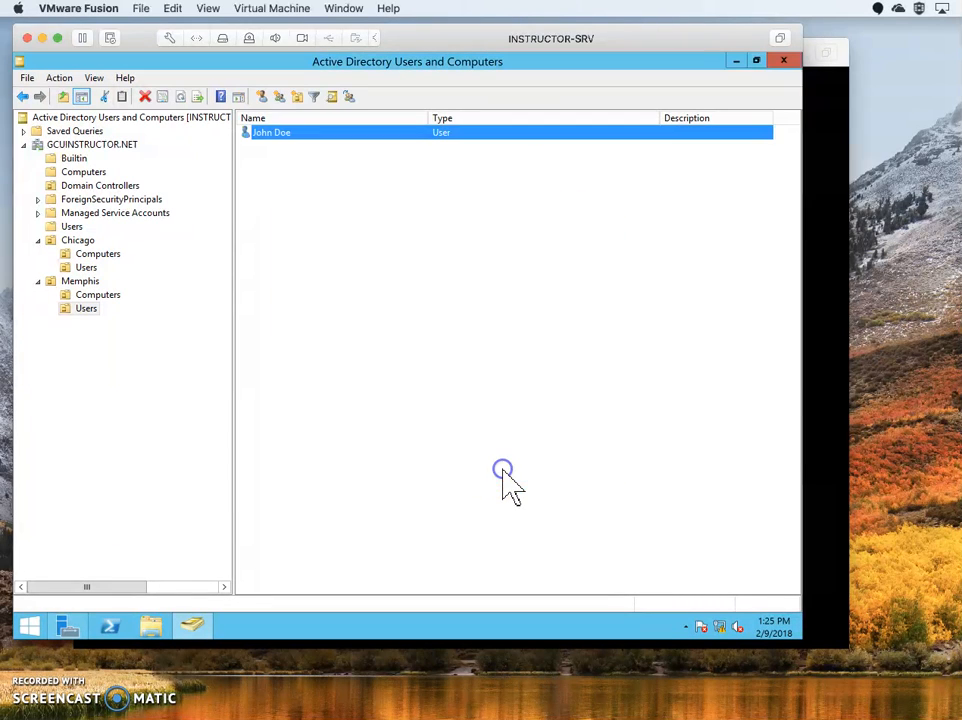
Examine the new Memphis user's General, Address, Account, Profile and Telephones properties, and close them without edits.
{"action": "left_click", "coordinate": [286, 138]}
{"action": "double_click", "coordinate": [286, 138]}
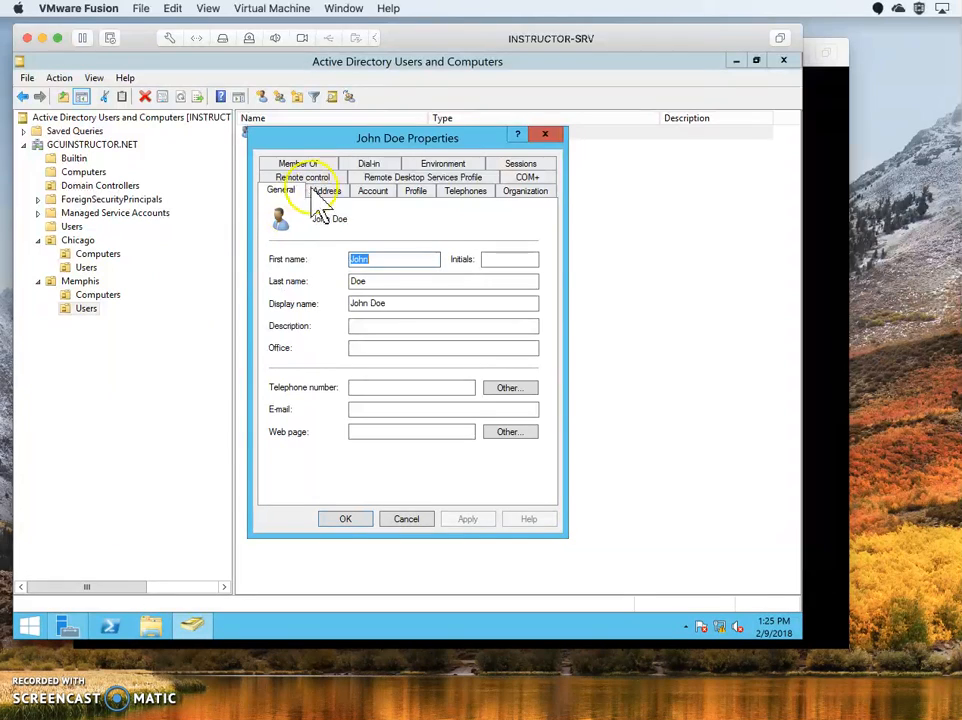
{"action": "left_click", "coordinate": [370, 326]}
{"action": "left_click", "coordinate": [368, 349]}
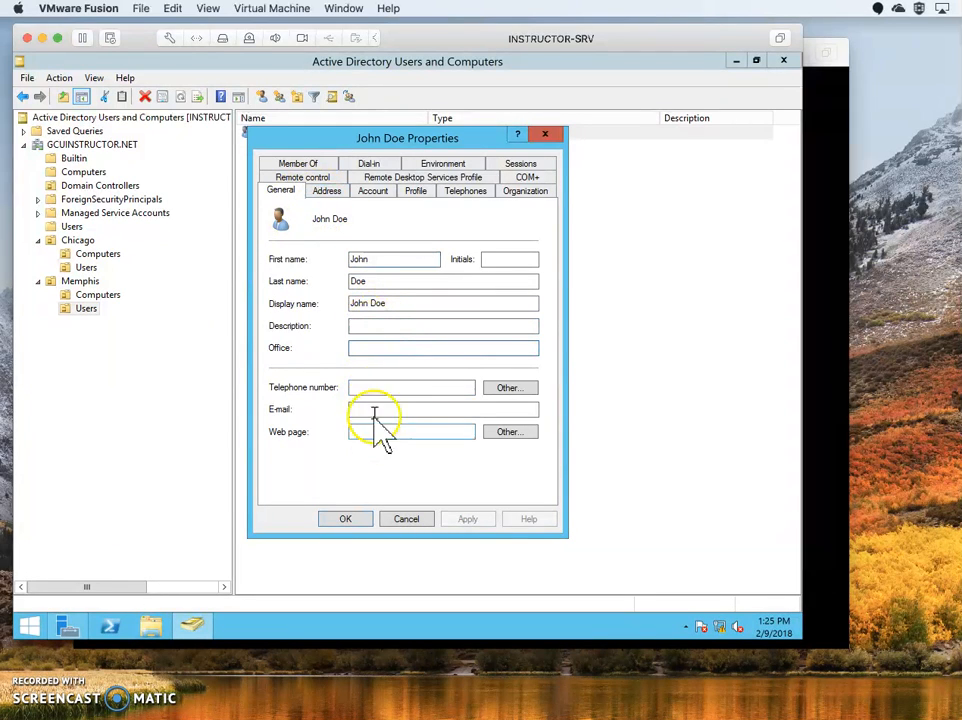
{"action": "left_click", "coordinate": [326, 200]}
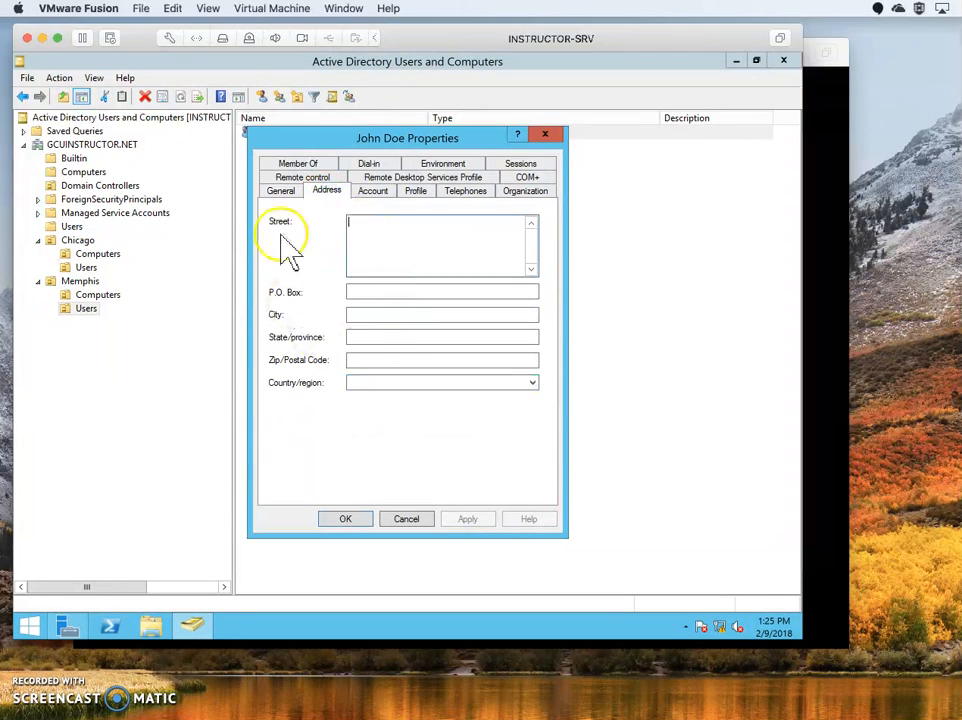
{"action": "left_click", "coordinate": [375, 195]}
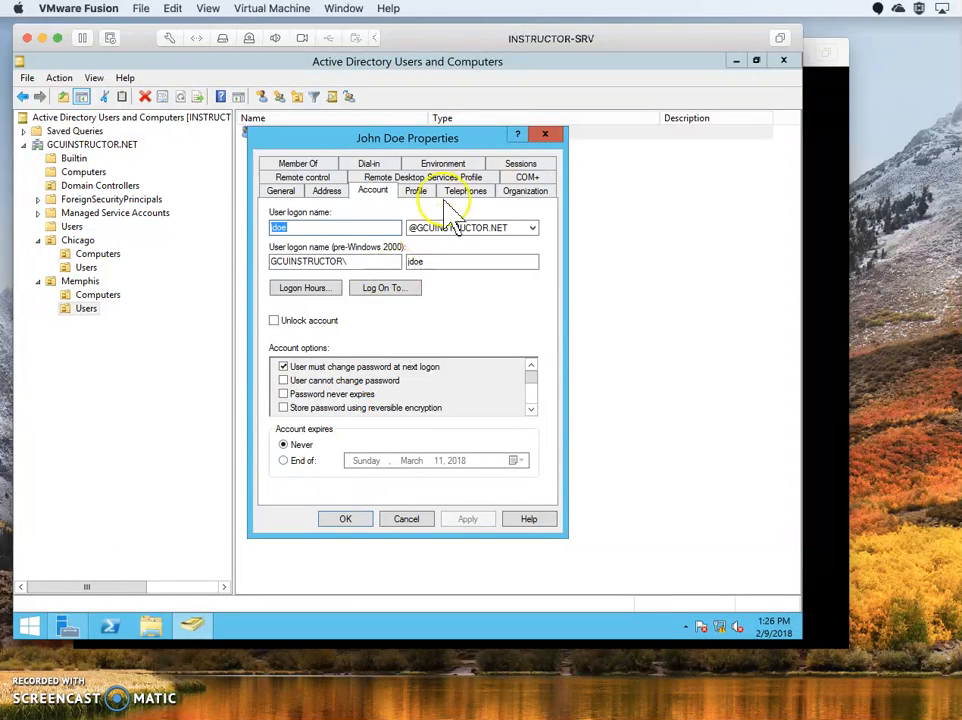
{"action": "left_click", "coordinate": [416, 190]}
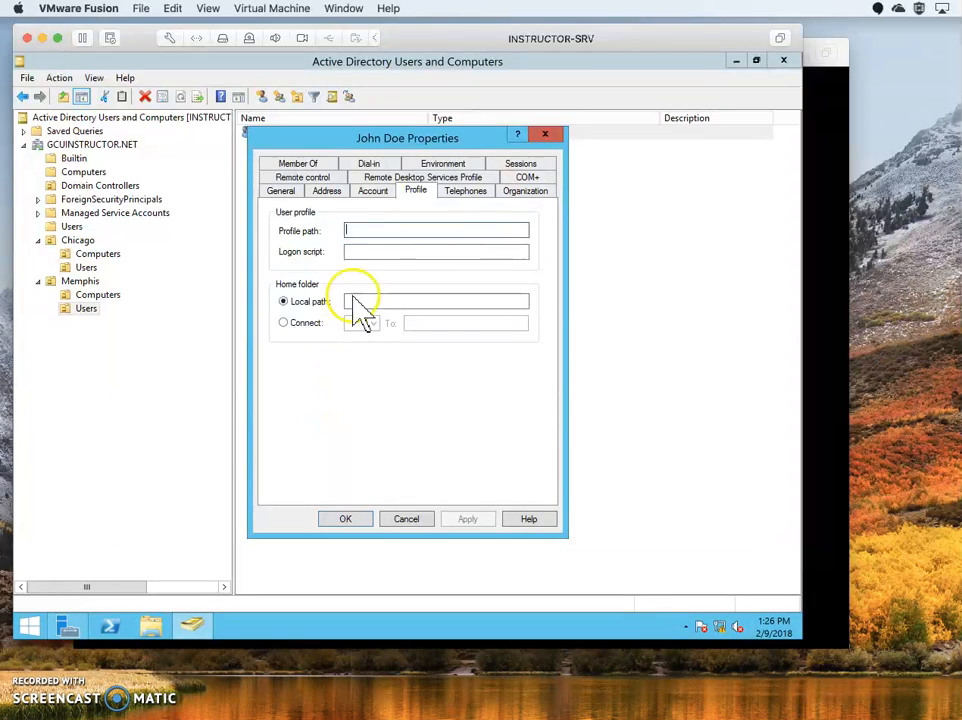
{"action": "left_click", "coordinate": [479, 192]}
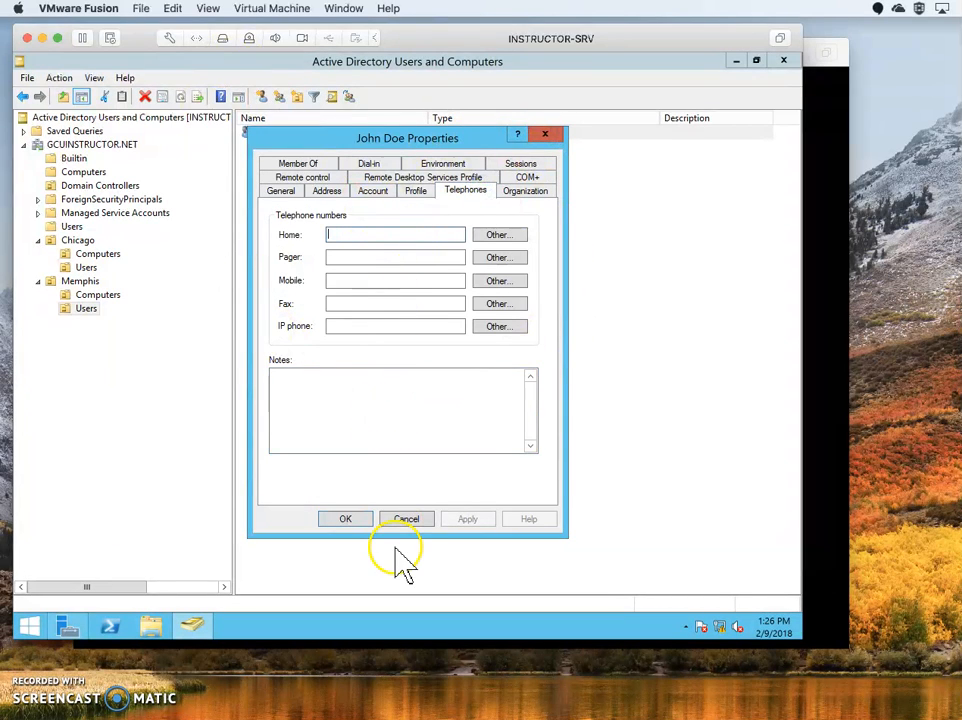
{"action": "left_click", "coordinate": [350, 521]}
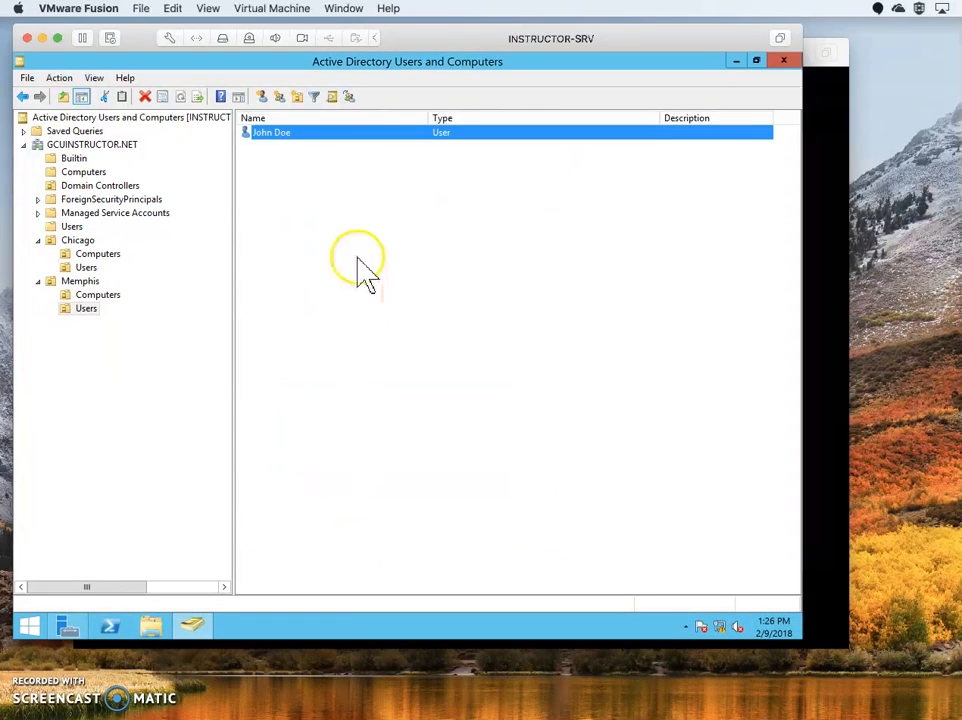